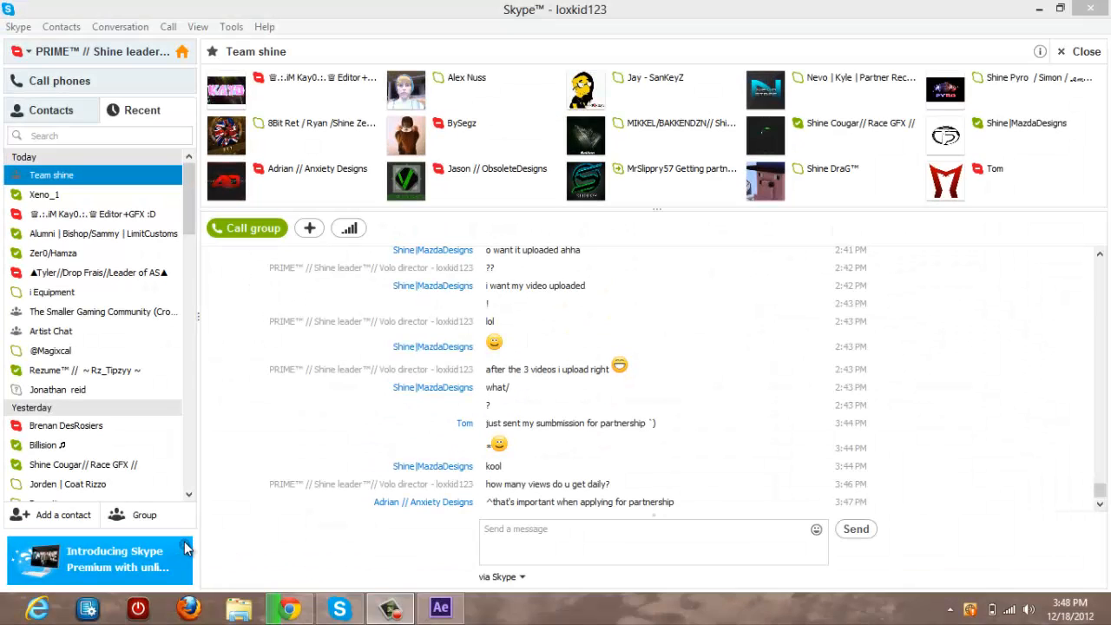
Dismiss the Premium advert, bring Skype forward and briefly edit the profile's mood message field
{"action": "left_click", "coordinate": [185, 546]}
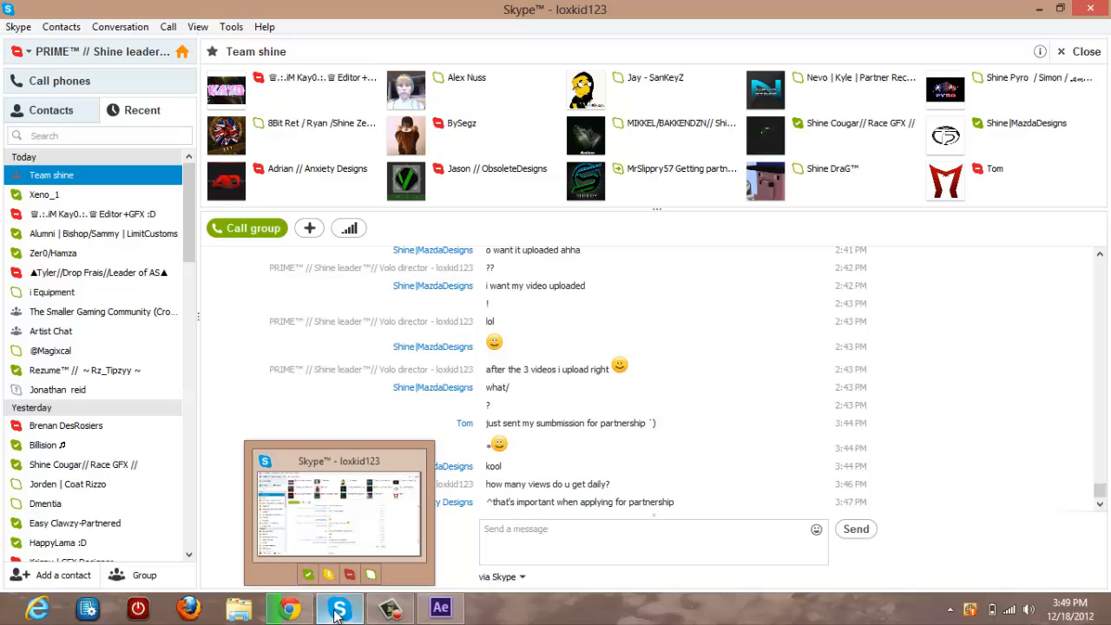
{"action": "left_click", "coordinate": [339, 610]}
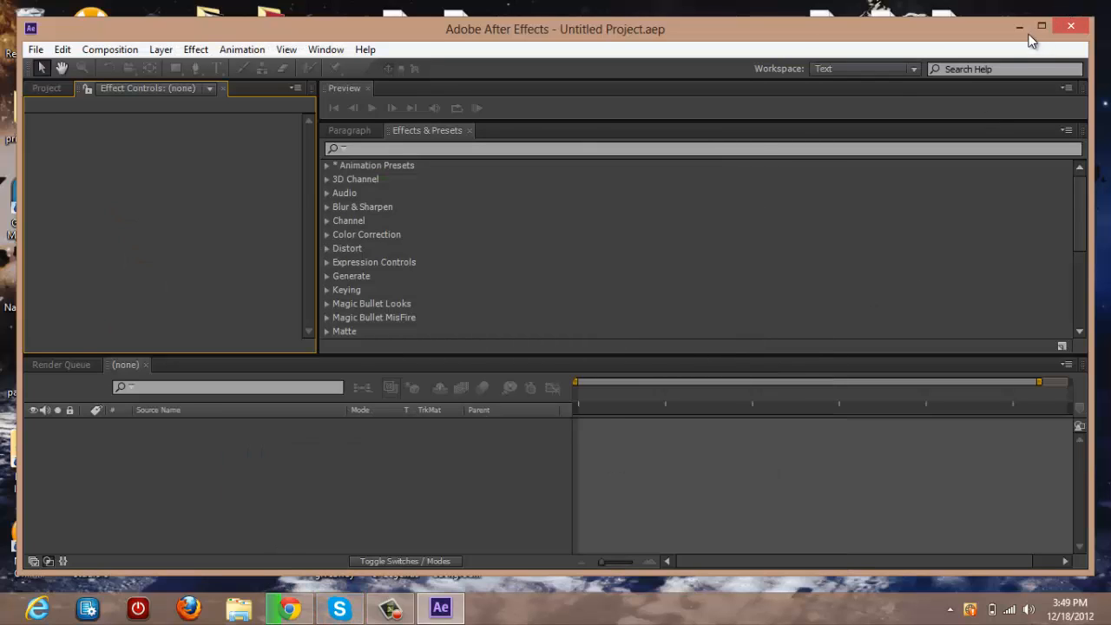
{"action": "left_click", "coordinate": [1021, 27]}
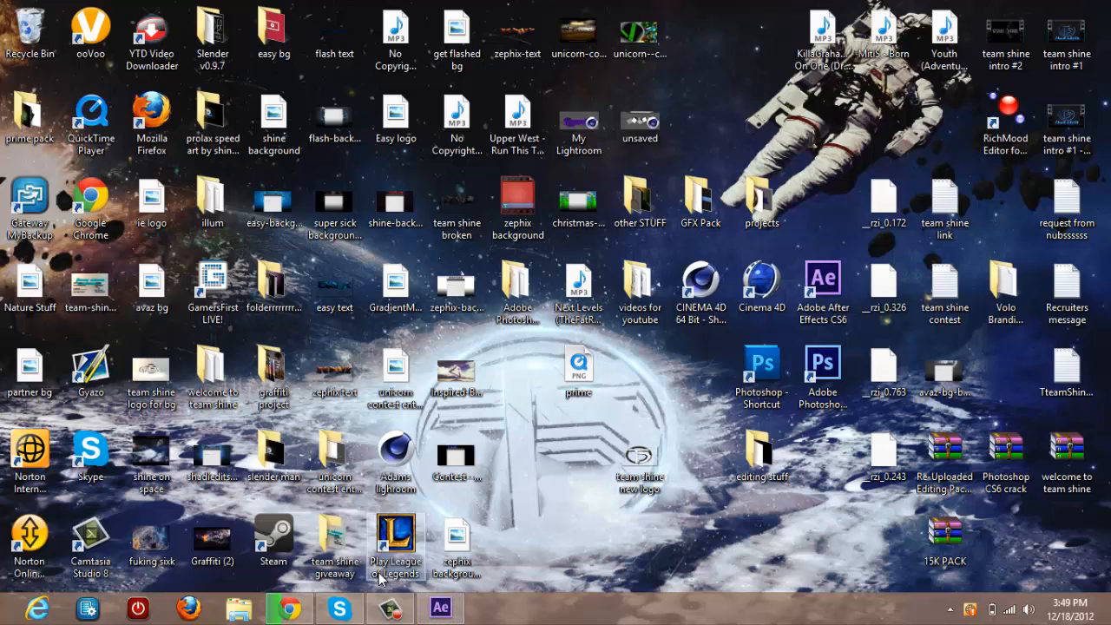
{"action": "left_click", "coordinate": [343, 610]}
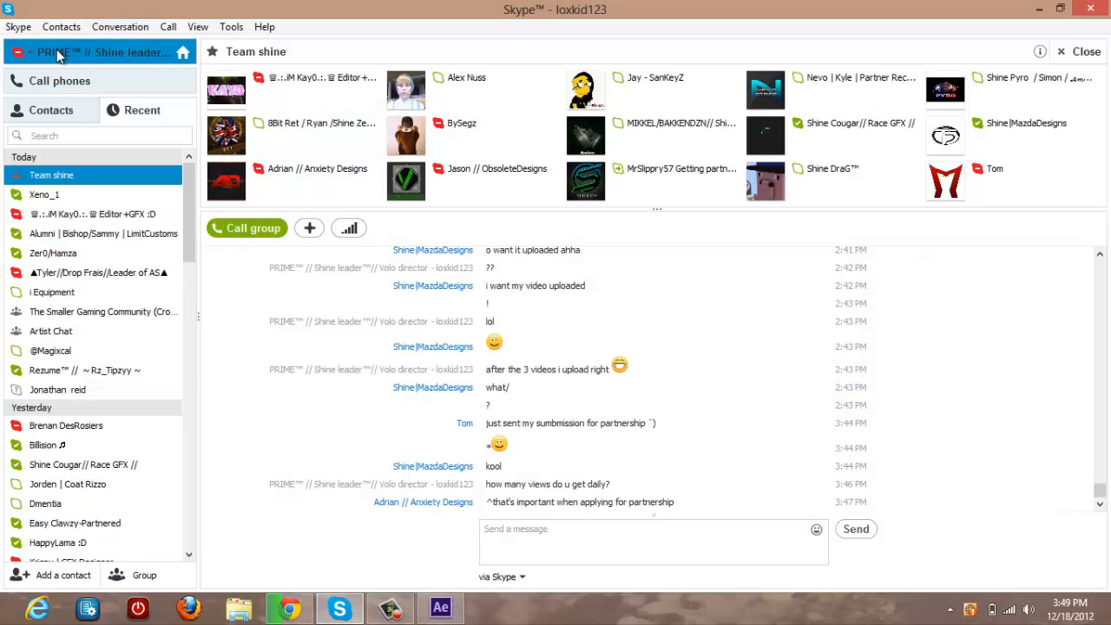
{"action": "left_click", "coordinate": [239, 51]}
{"action": "left_click", "coordinate": [301, 52]}
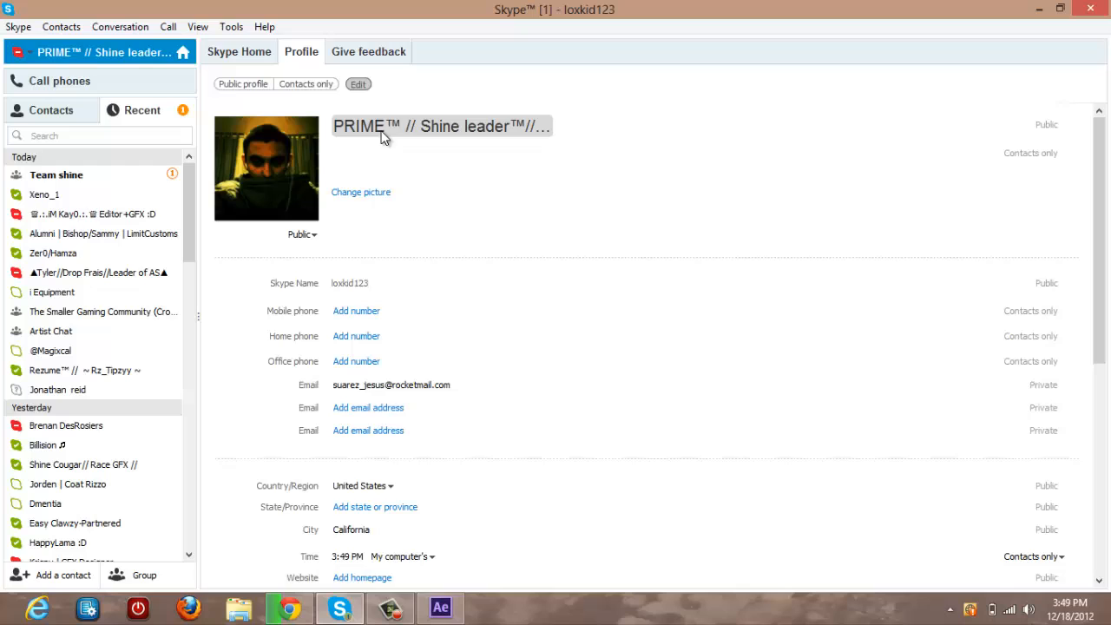
{"action": "left_click", "coordinate": [377, 155]}
{"action": "type", "text": "LOOOKING LIKE A BAWWSS!"}
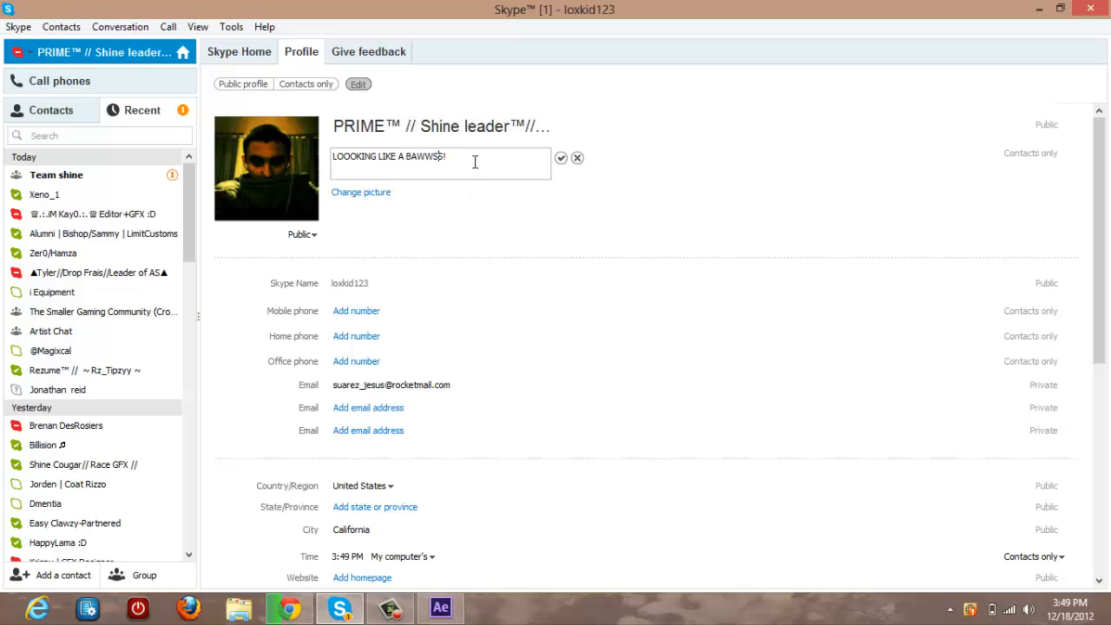
{"action": "left_click", "coordinate": [560, 159]}
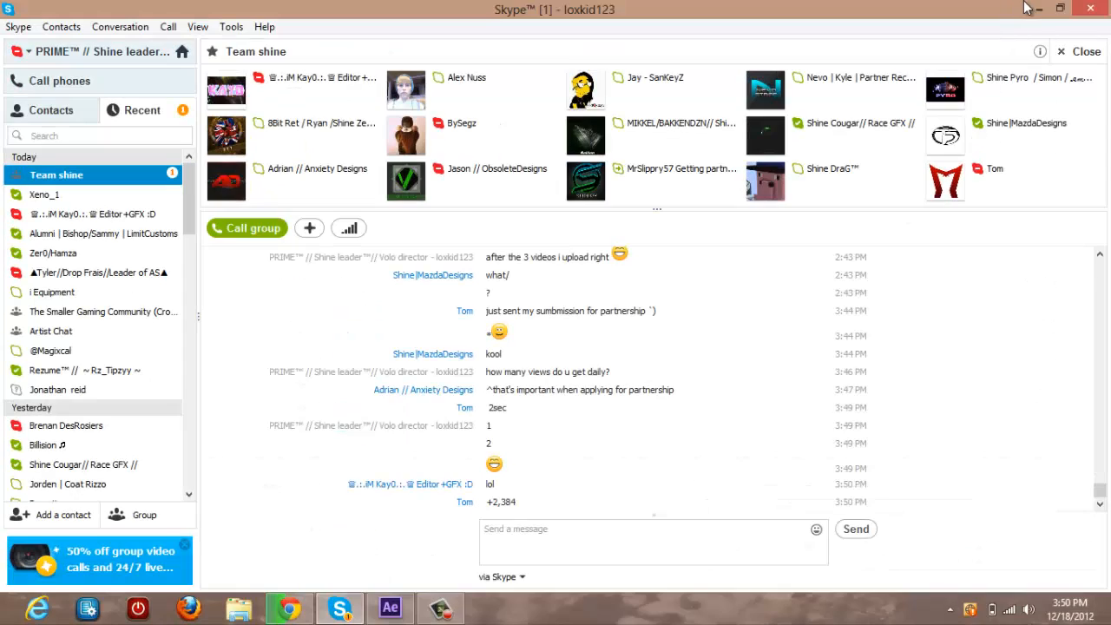
Launch the Skype app directory in Firefox via Tools > Apps > Get Apps
{"action": "left_click", "coordinate": [1040, 9]}
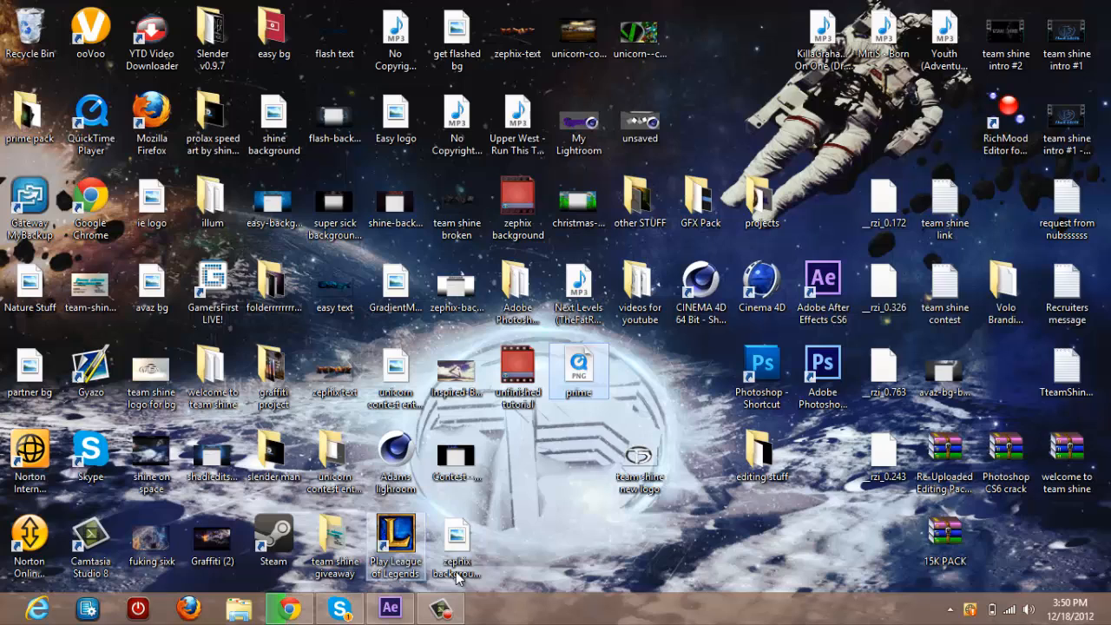
{"action": "left_click", "coordinate": [343, 610]}
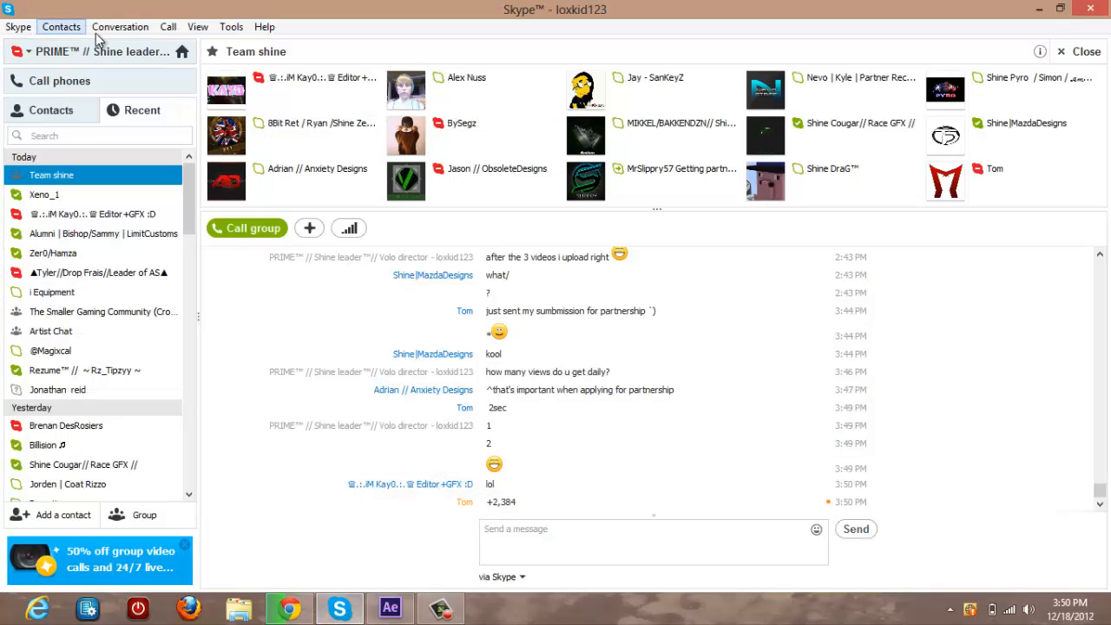
{"action": "left_click", "coordinate": [198, 26]}
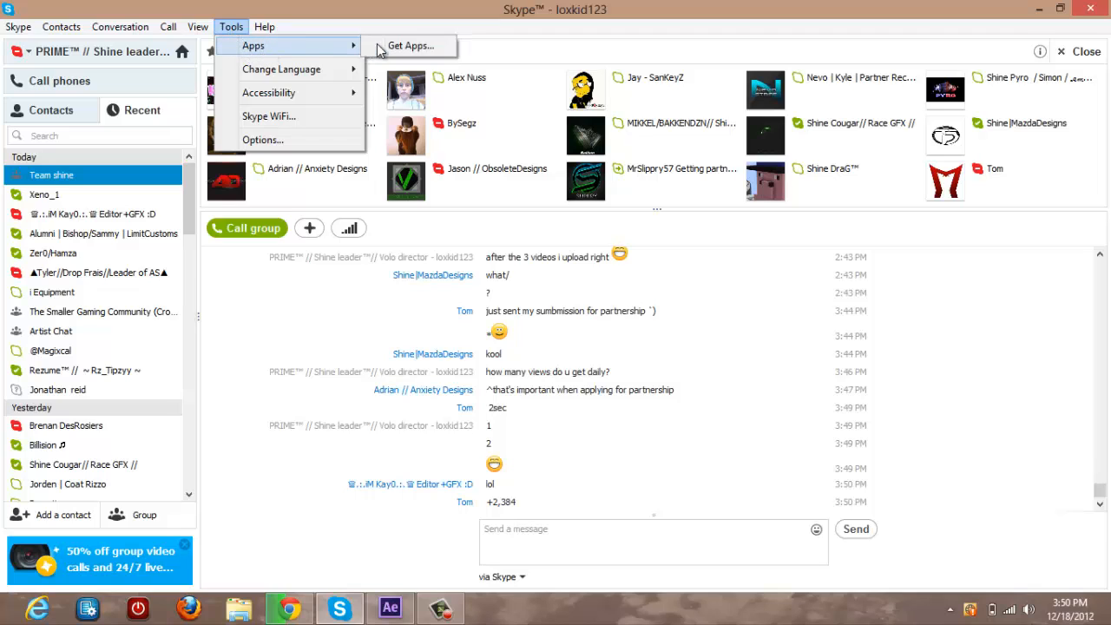
{"action": "left_click", "coordinate": [409, 46]}
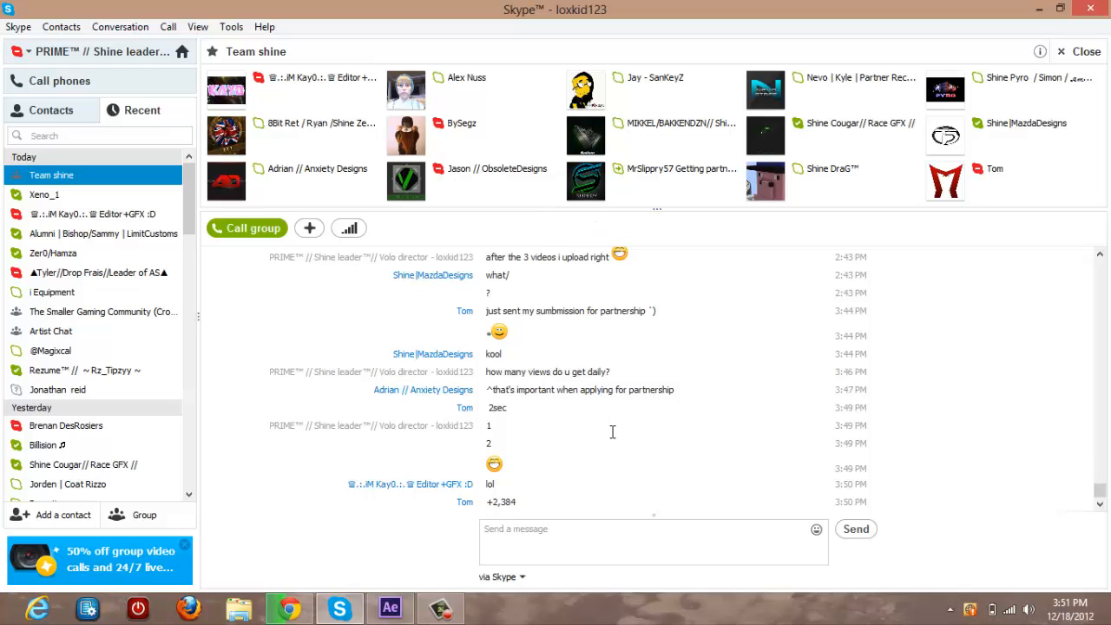
Bring the shop.skype.com apps page forward in Firefox and hide Skype behind it
{"action": "left_click", "coordinate": [189, 608]}
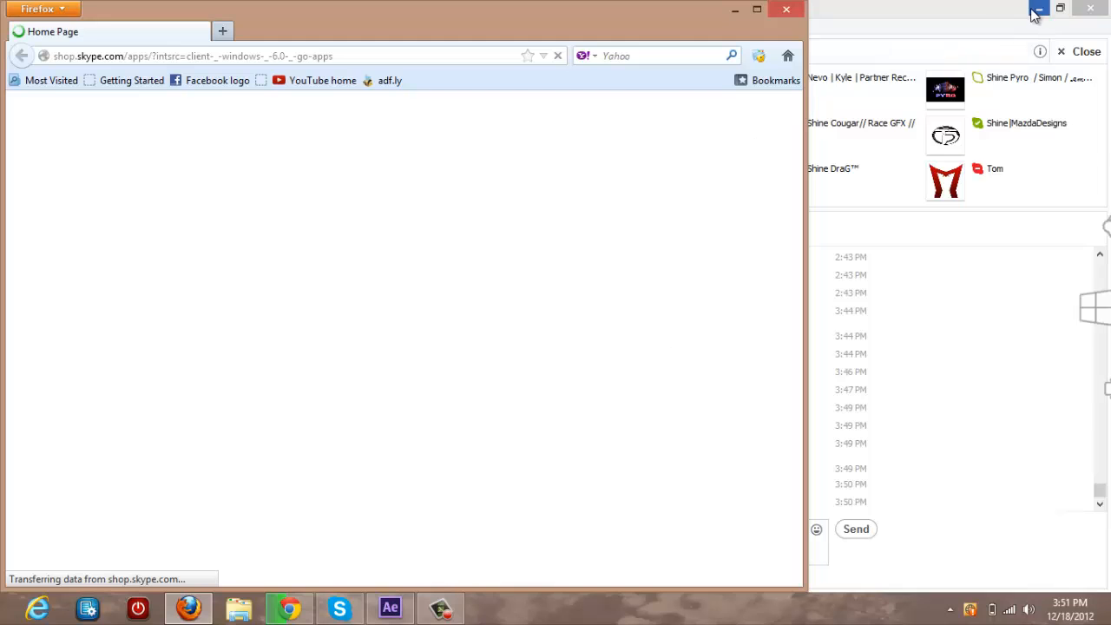
{"action": "left_click", "coordinate": [1061, 51]}
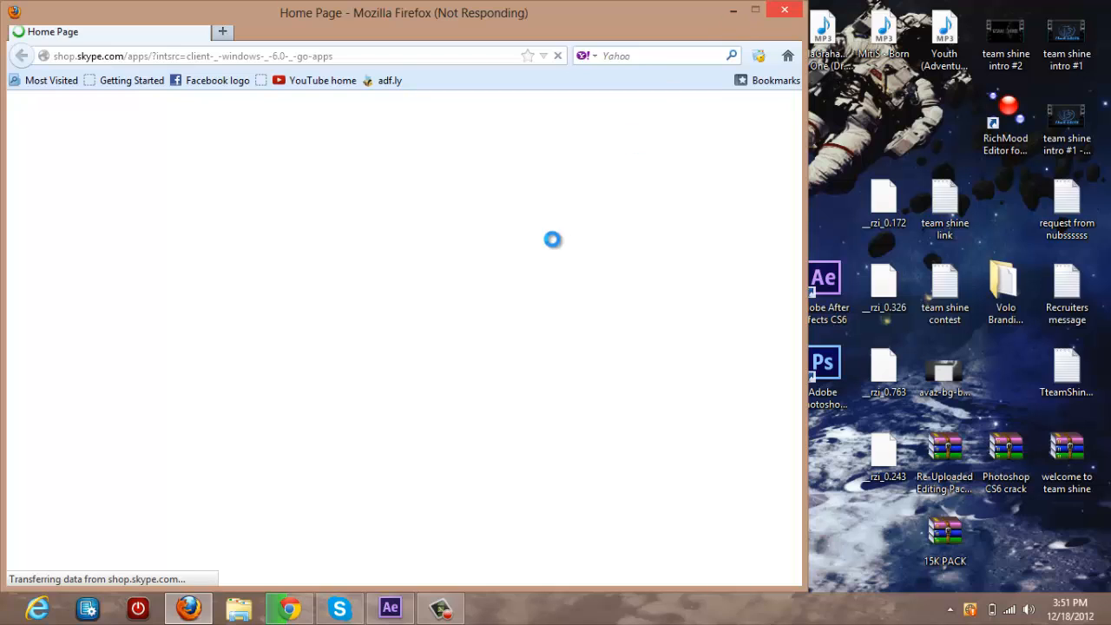
{"action": "left_click", "coordinate": [441, 609]}
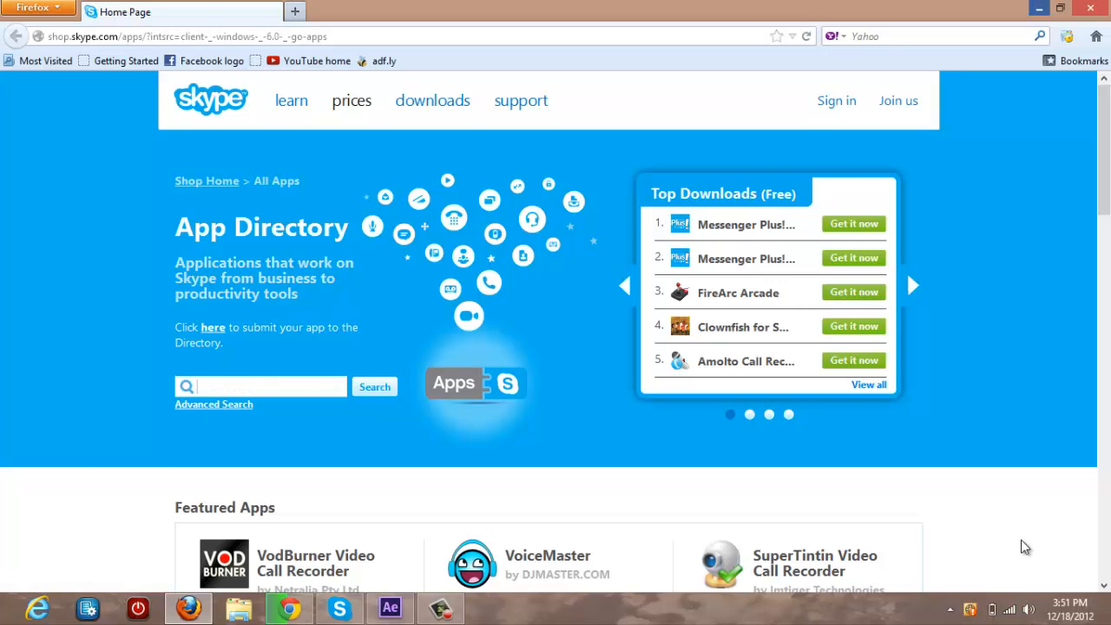
Launch RichMood Editor from its desktop shortcut and return to the app directory page
{"action": "key", "text": "super+d"}
{"action": "key", "text": "Up"}
{"action": "key", "text": "Return"}
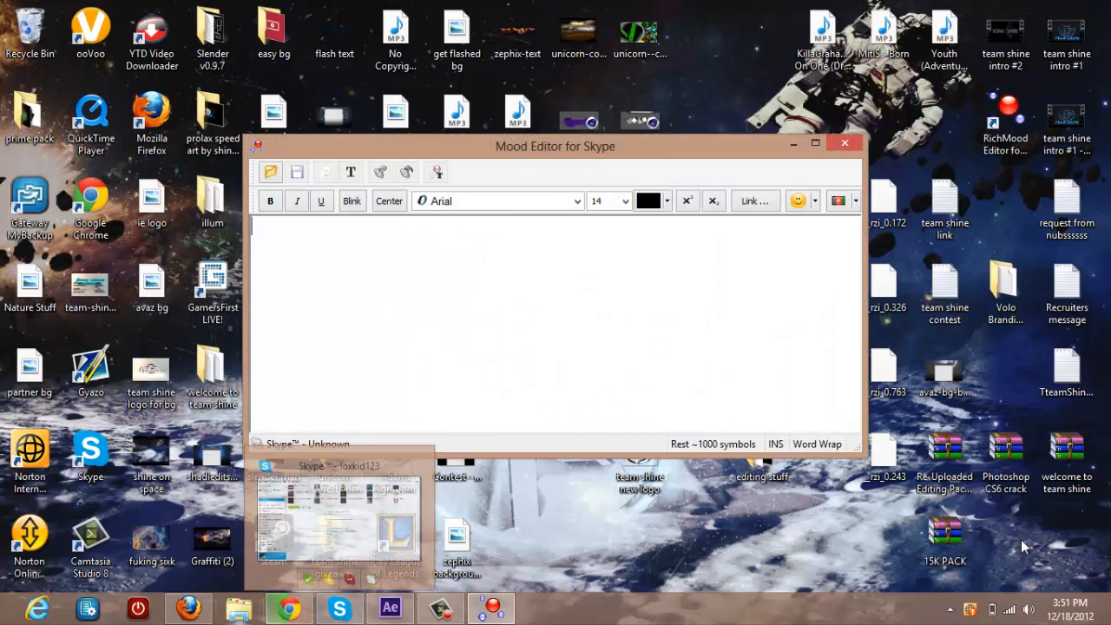
{"action": "key", "text": "alt+Tab"}
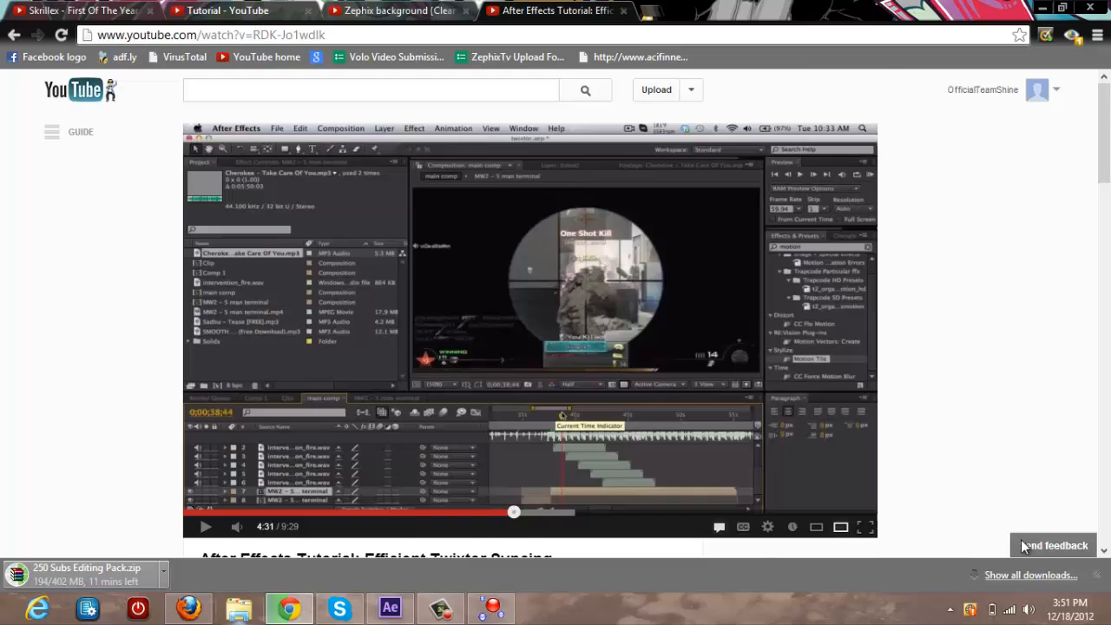
{"action": "key", "text": "alt+Tab"}
{"action": "key", "text": "alt+Tab"}
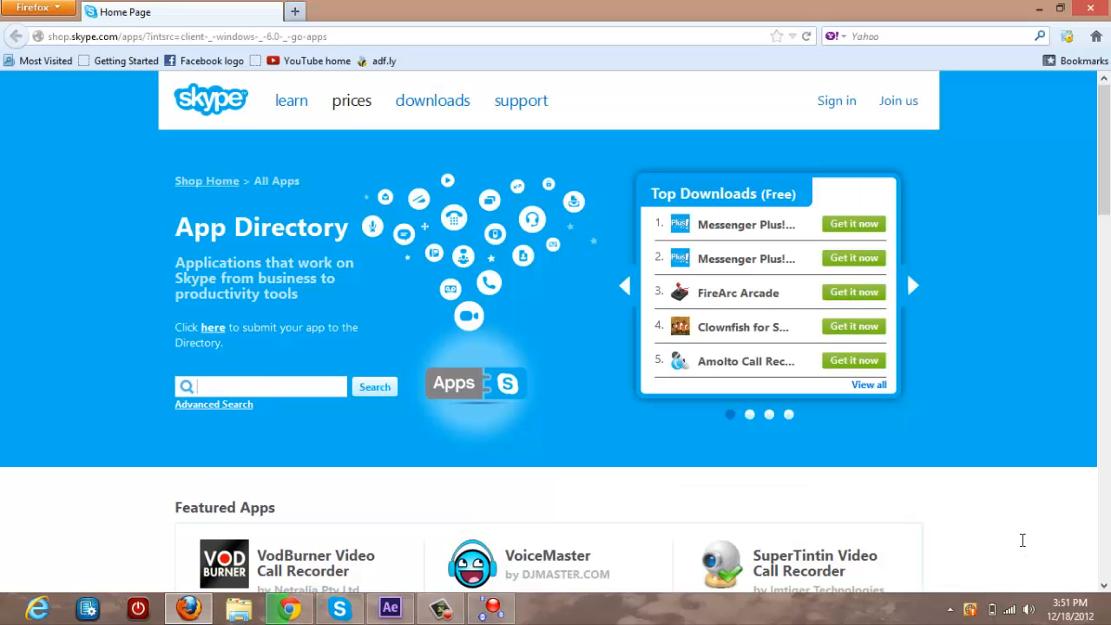
{"action": "type", "text": "chmood"}
Search the directory for 'rich mood', listing Rich Mood Editor for Skype
{"action": "key", "text": "Return"}
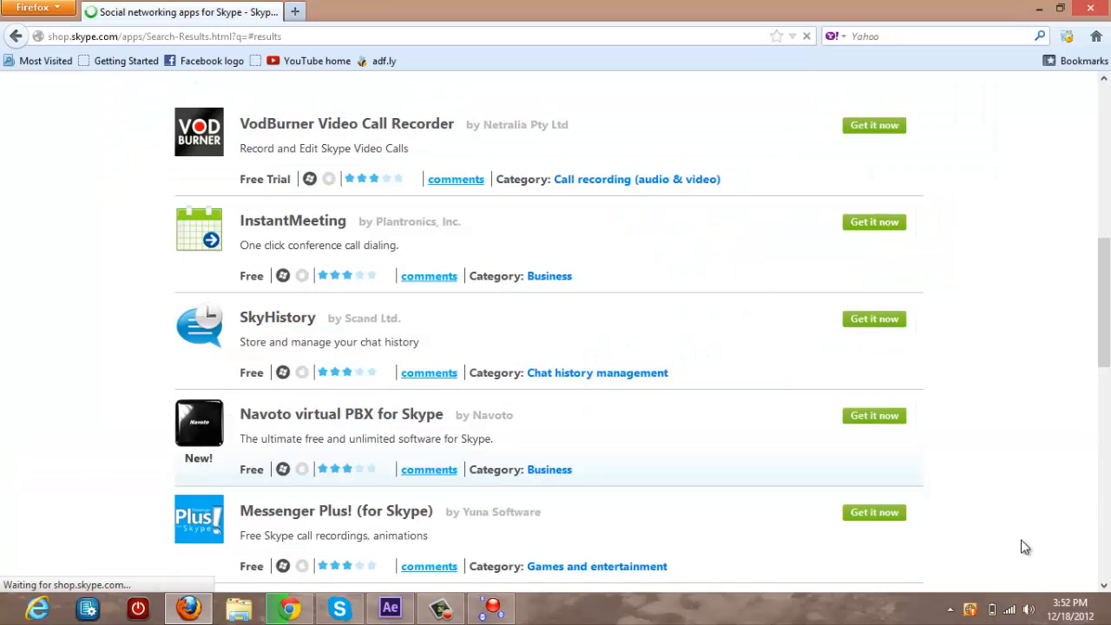
{"action": "scroll", "coordinate": [1023, 541], "scroll_direction": "down", "scroll_amount": 3}
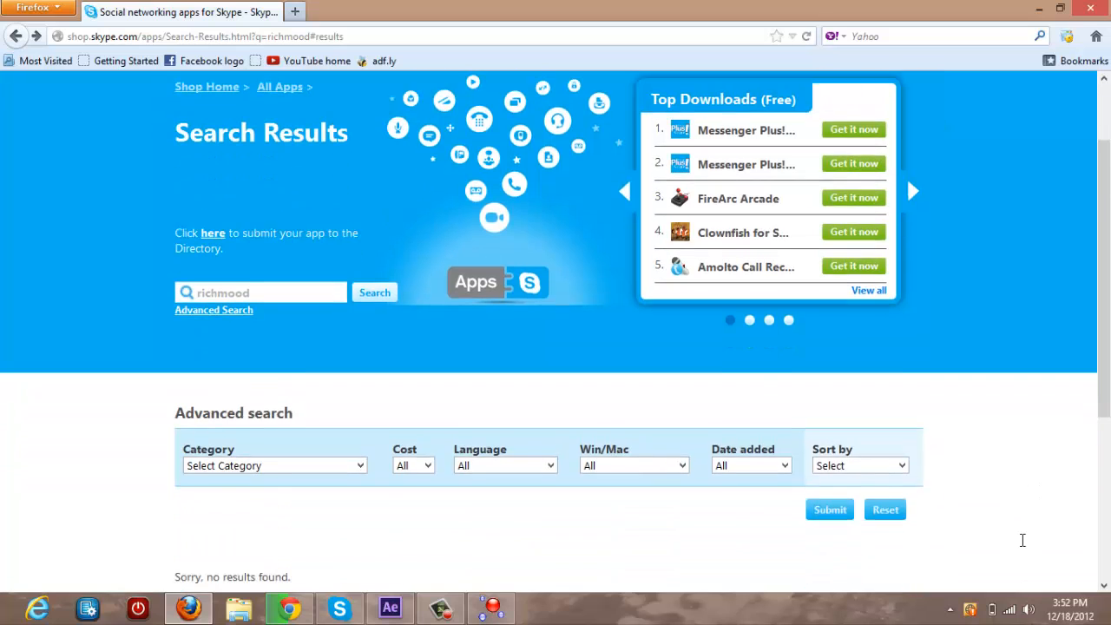
{"action": "scroll", "coordinate": [1023, 541], "scroll_direction": "down", "scroll_amount": 3}
{"action": "scroll", "coordinate": [1023, 541], "scroll_direction": "up", "scroll_amount": 6}
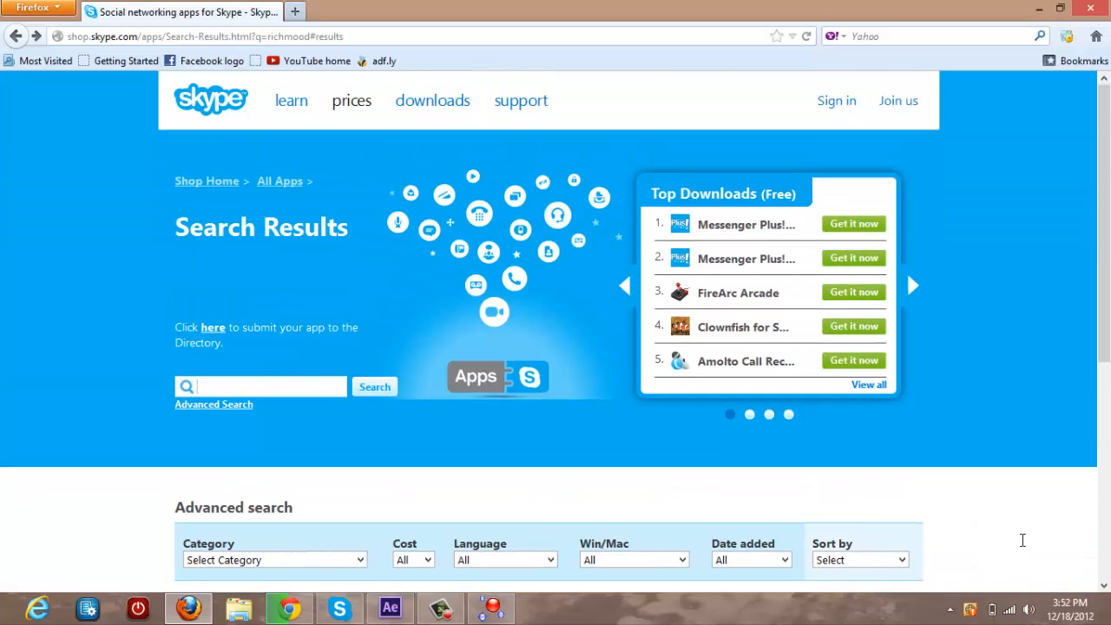
{"action": "type", "text": "richmood"}
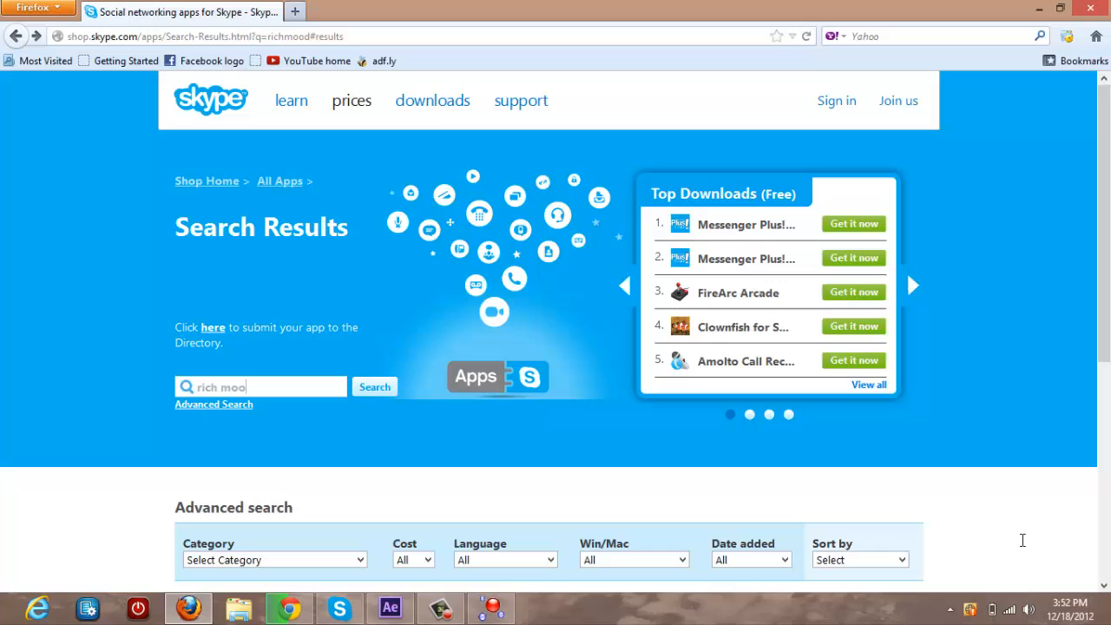
{"action": "key", "text": "Return"}
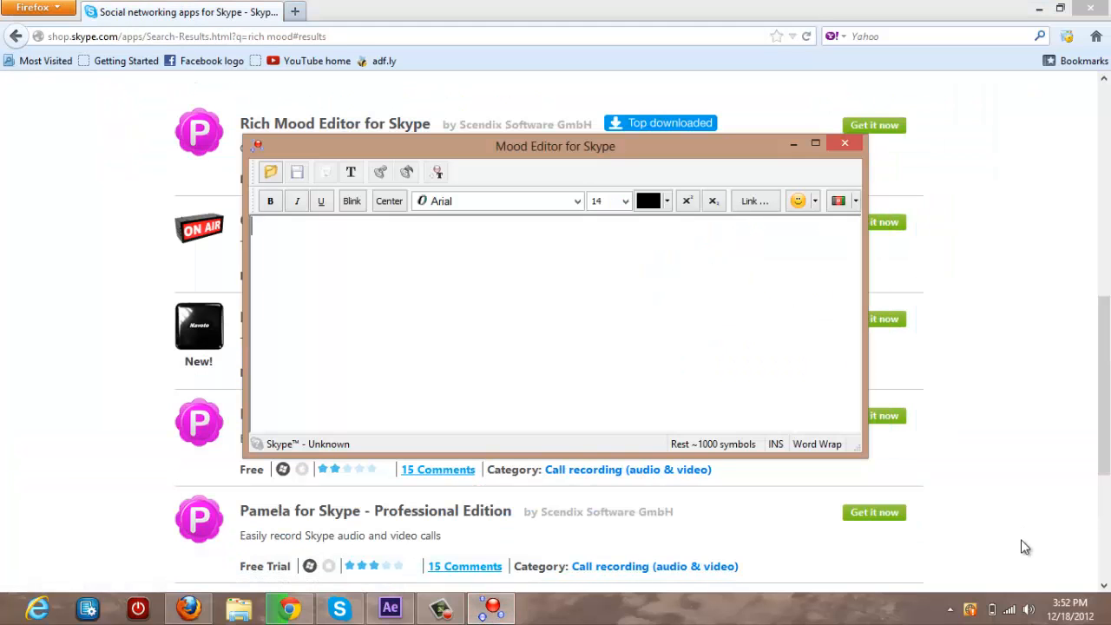
{"action": "scroll", "coordinate": [1026, 547], "scroll_direction": "up", "scroll_amount": 3}
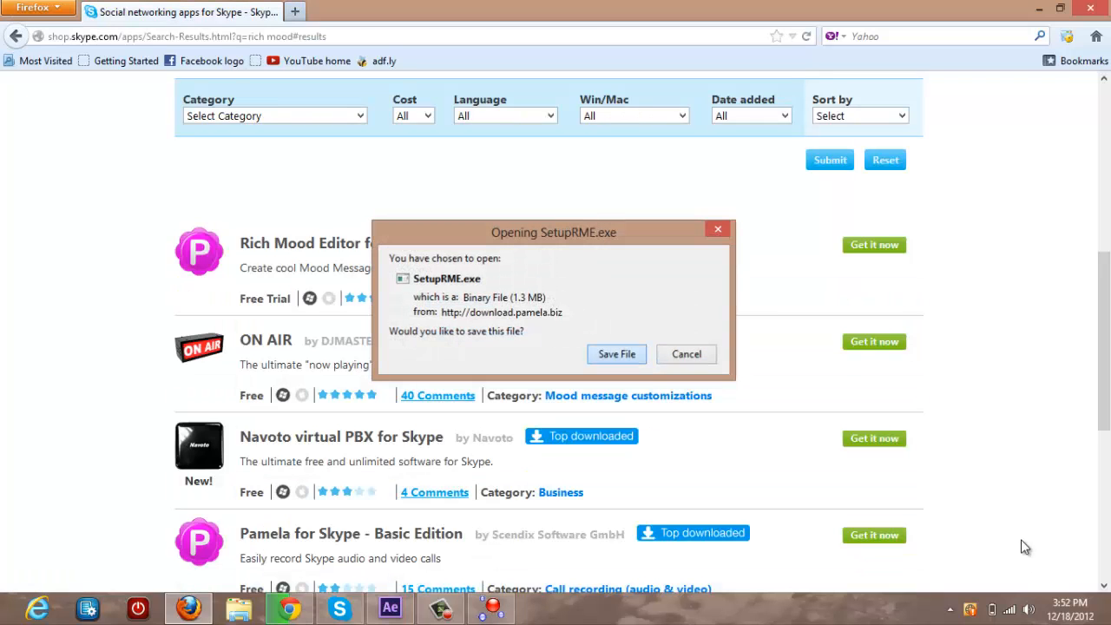
Save the SetupRME.exe installer from the download dialog
{"action": "key", "text": "Return"}
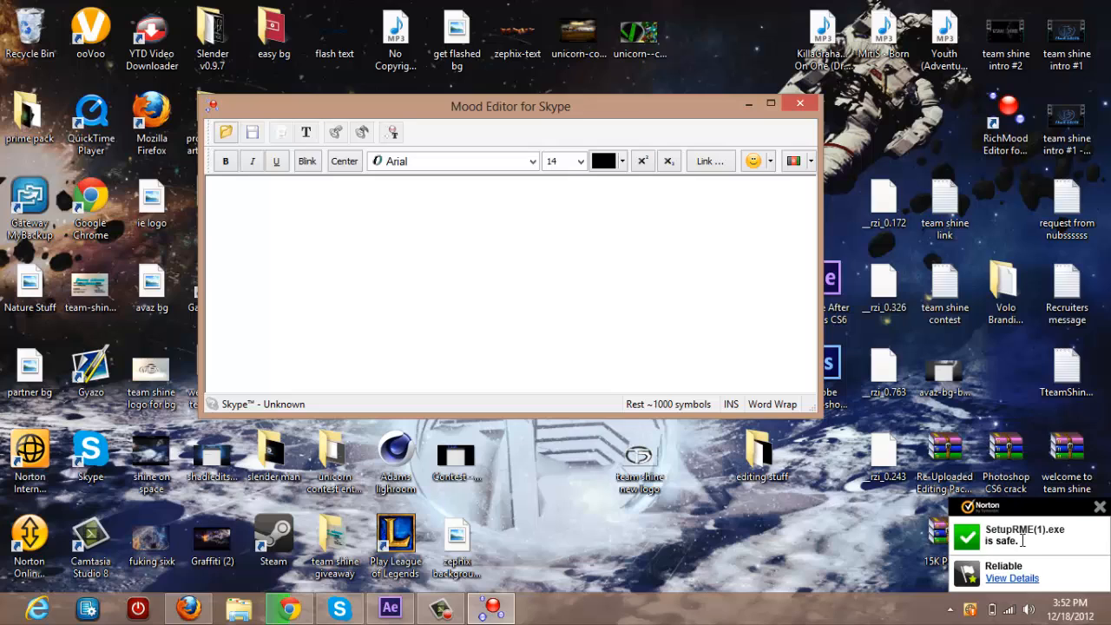
{"action": "type", "text": "making at"}
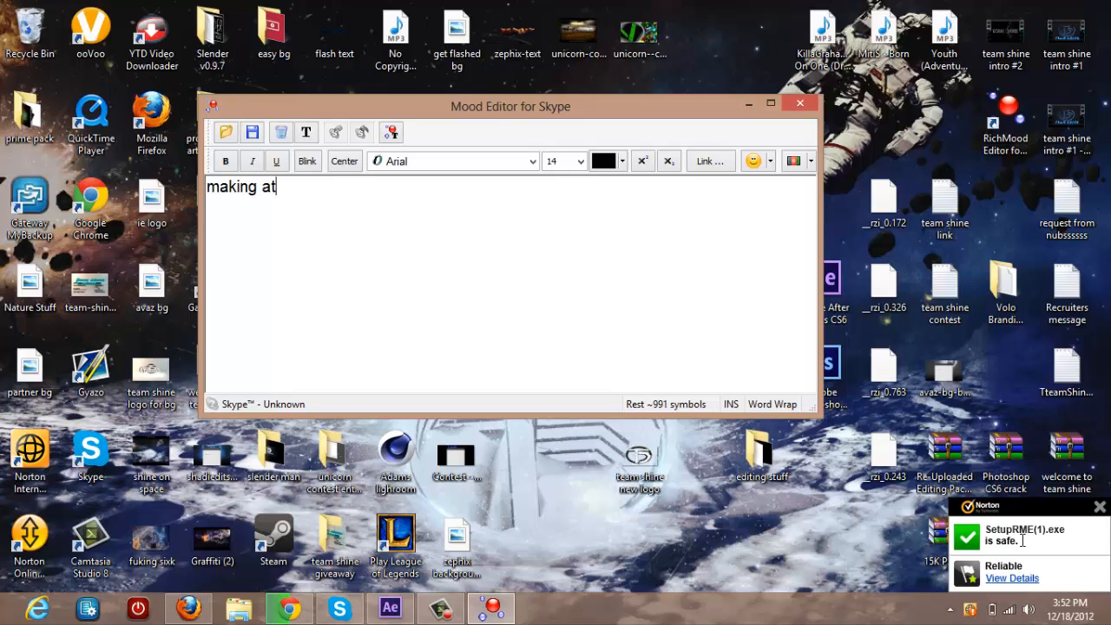
{"action": "type", "text": "uttoooriral"}
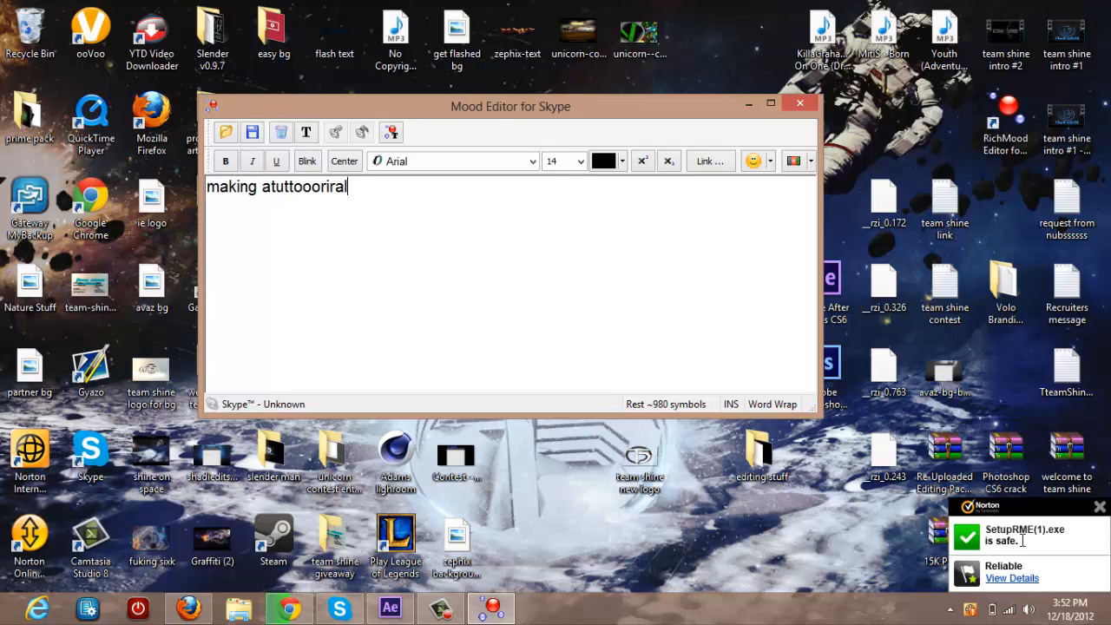
{"action": "type", "text": "lalalal!!!"}
Select all the mood text and set its font to BankGothic Md BT
{"action": "key", "text": "ctrl+a"}
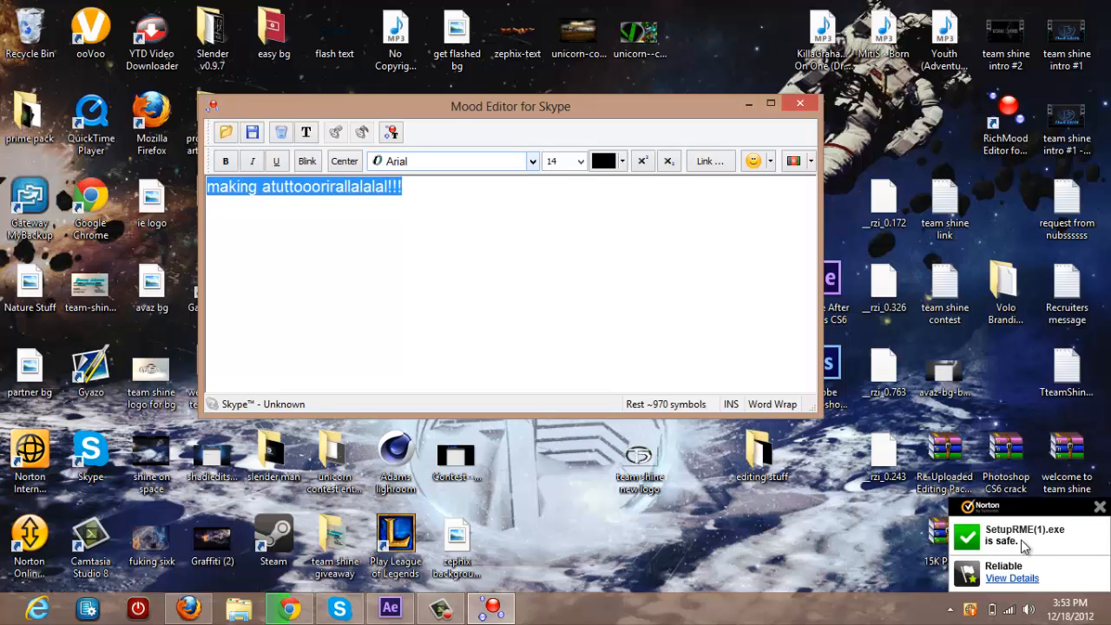
{"action": "key", "text": "alt+Down"}
{"action": "key", "text": "Down"}
{"action": "key", "text": "Down"}
{"action": "key", "text": "Down"}
{"action": "key", "text": "Down"}
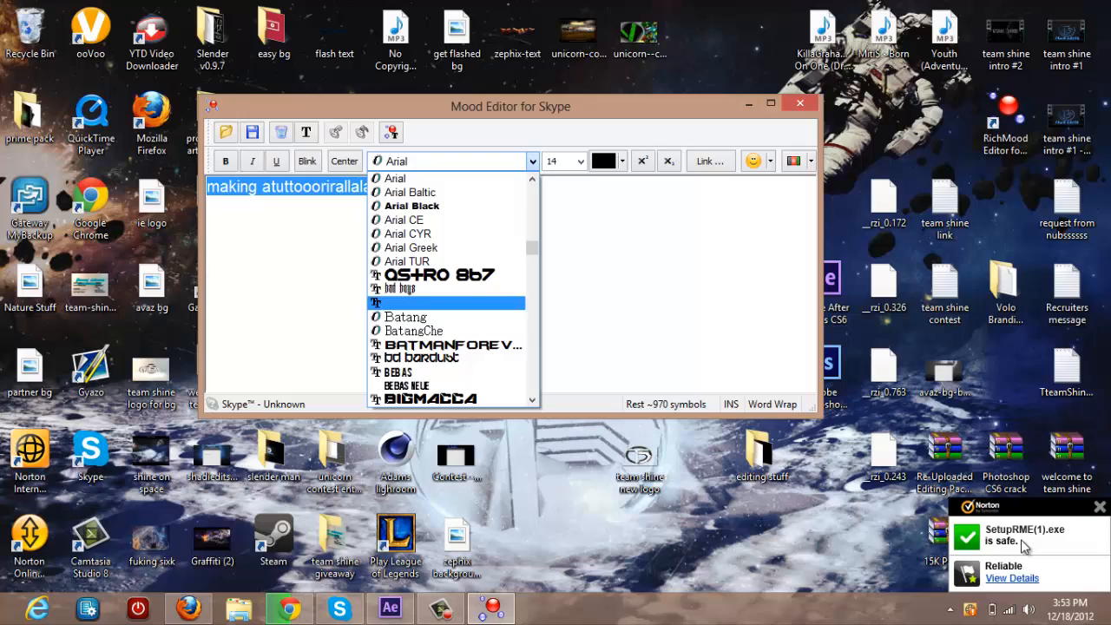
{"action": "key", "text": "Down"}
{"action": "key", "text": "Down"}
{"action": "key", "text": "Return"}
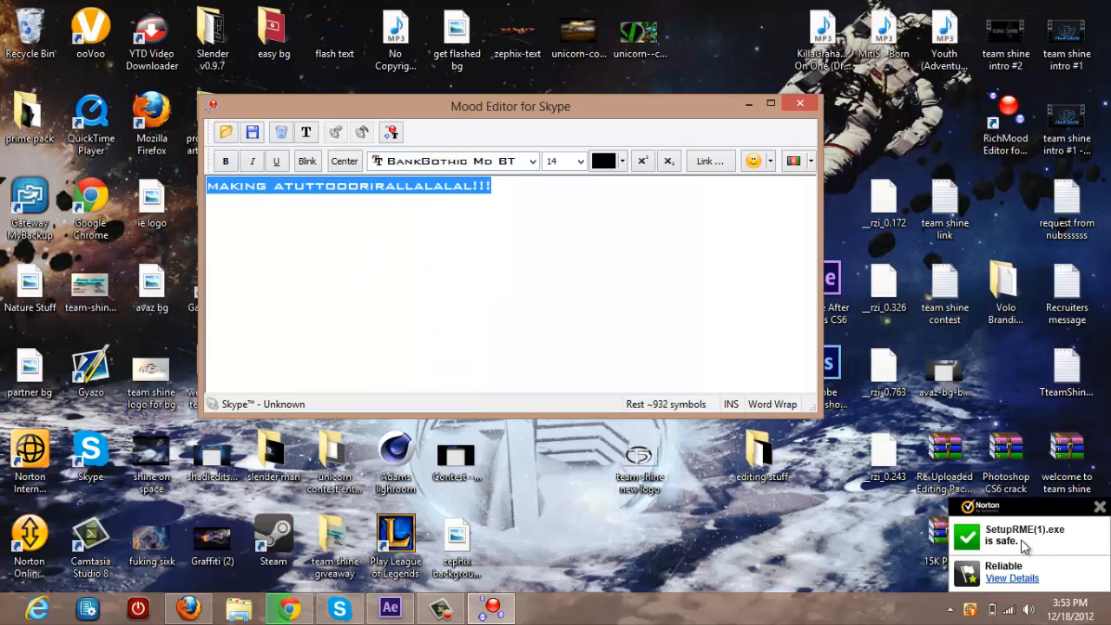
Make the text blink and centered, then start saving the rich mood to a file
{"action": "key", "text": "space"}
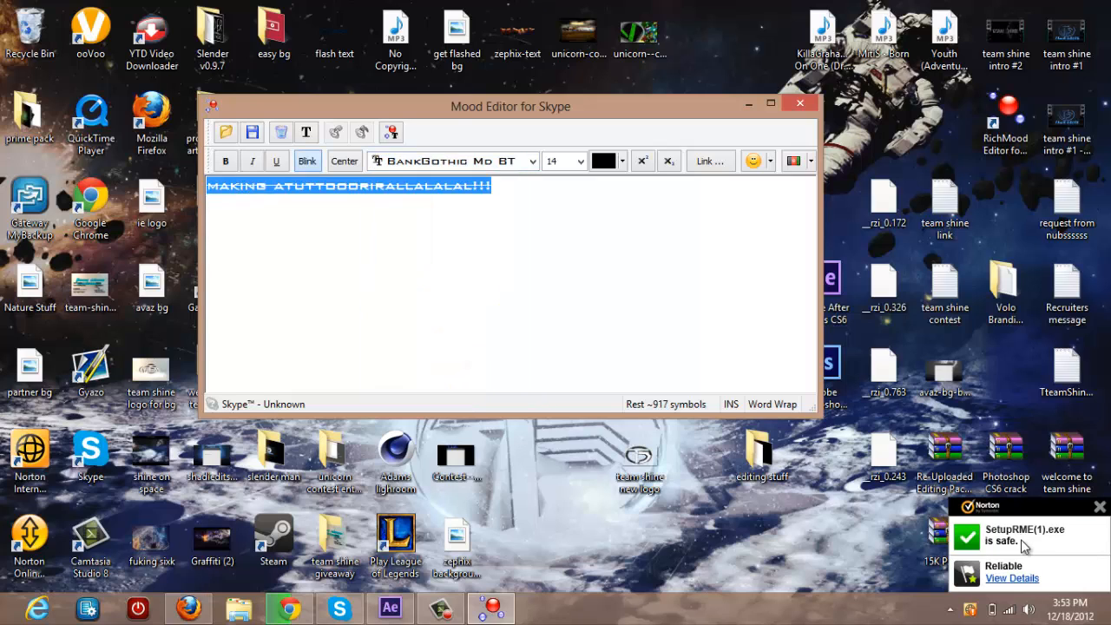
{"action": "key", "text": "Tab"}
{"action": "key", "text": "space"}
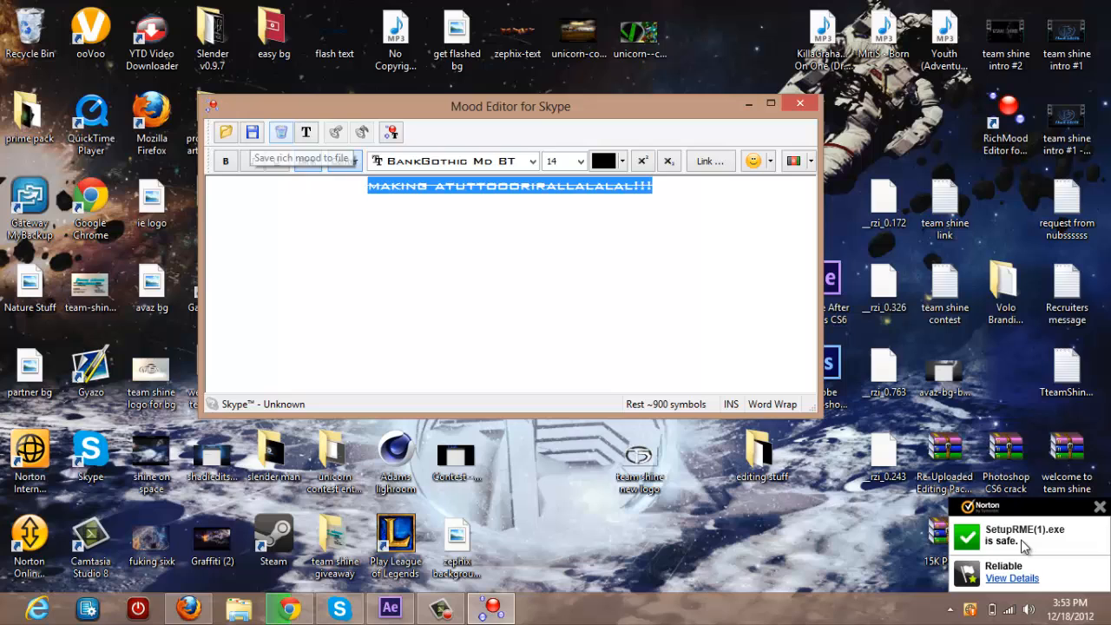
{"action": "left_click", "coordinate": [417, 185]}
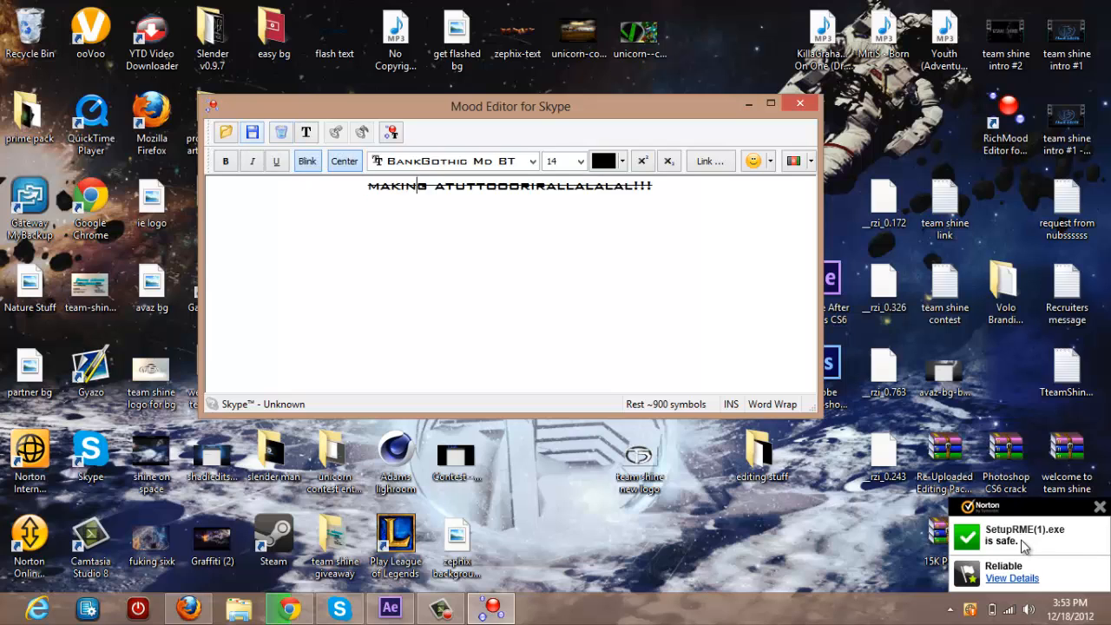
{"action": "key", "text": "ctrl+s"}
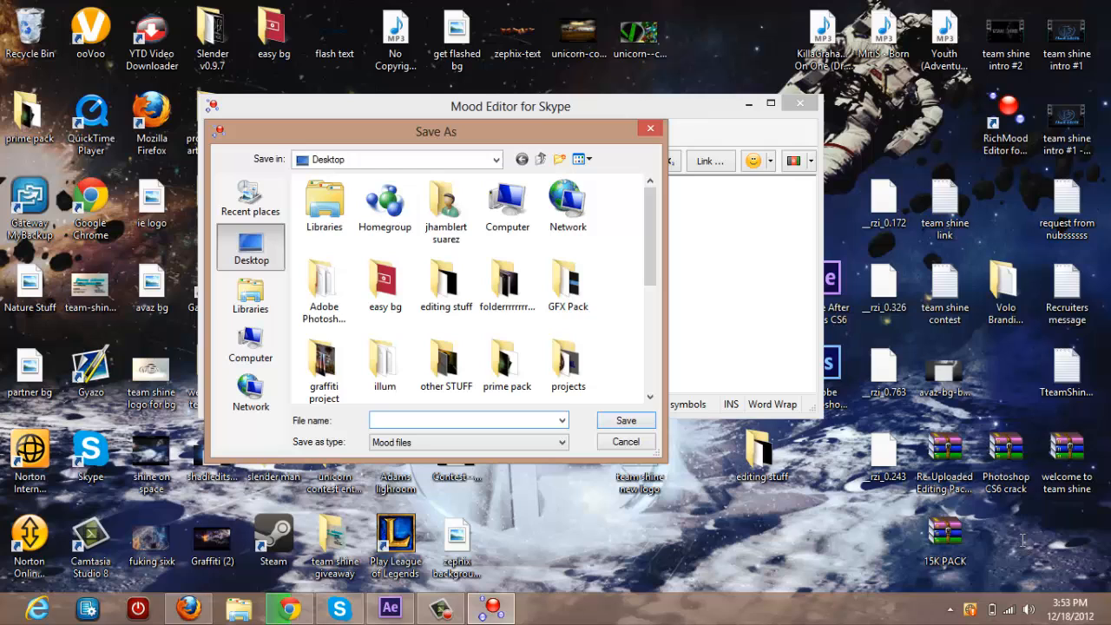
{"action": "type", "text": "saved"}
Confirm saving the mood file to the desktop
{"action": "key", "text": "Return"}
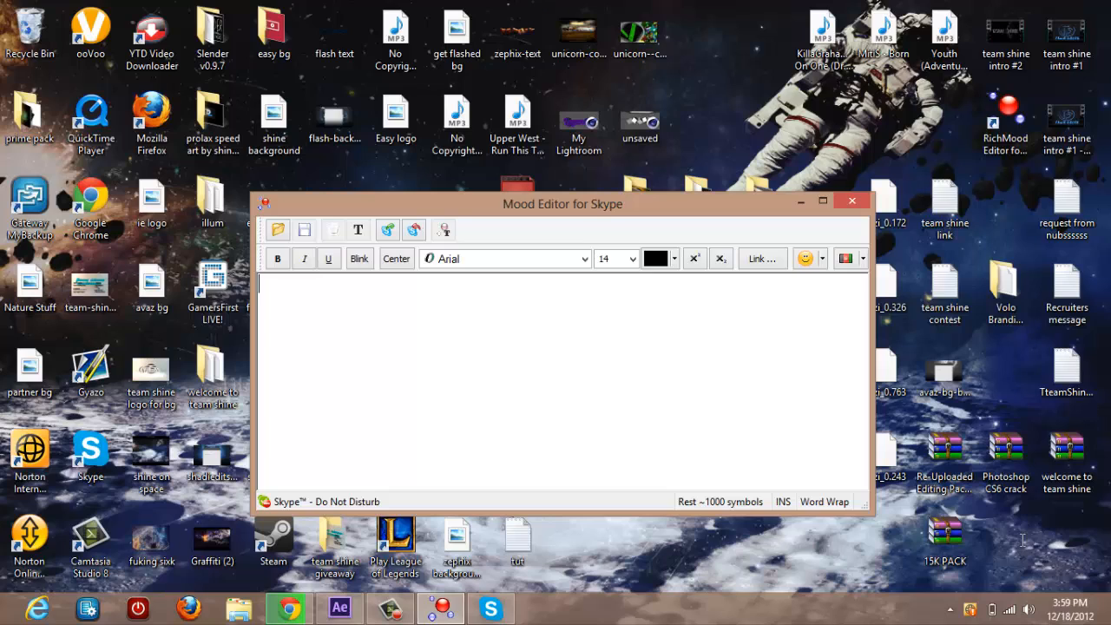
{"action": "type", "text": "making a tu"}
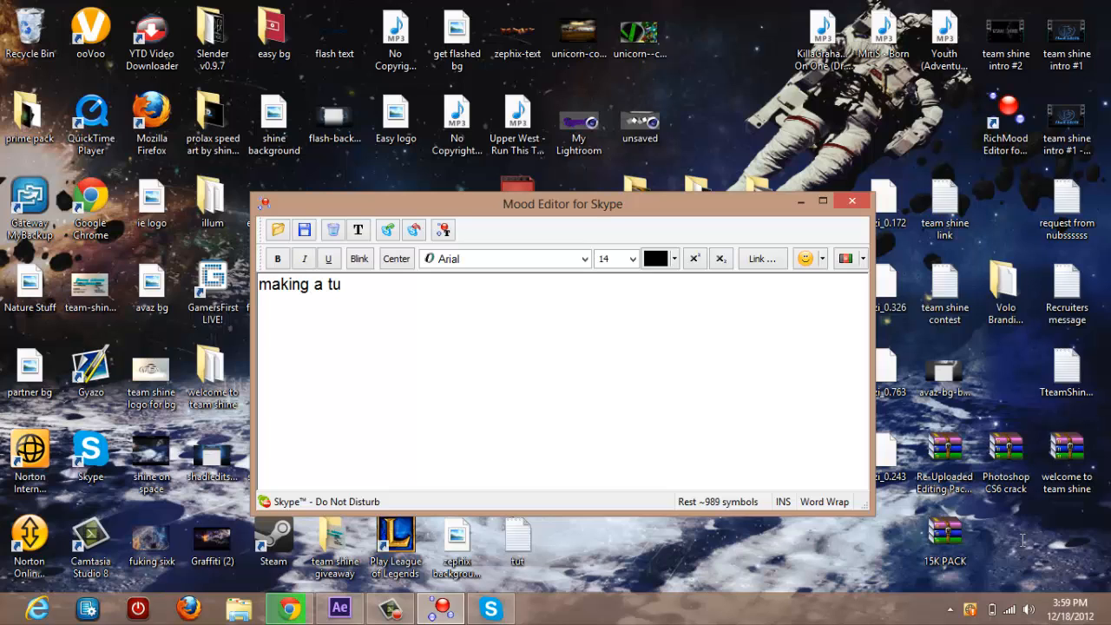
{"action": "type", "text": "tor"}
Select the line 'making a tutorial!!' and make it blinking and centered
{"action": "key", "text": "shift+Left"}
{"action": "key", "text": "shift+Left"}
{"action": "key", "text": "shift+Left"}
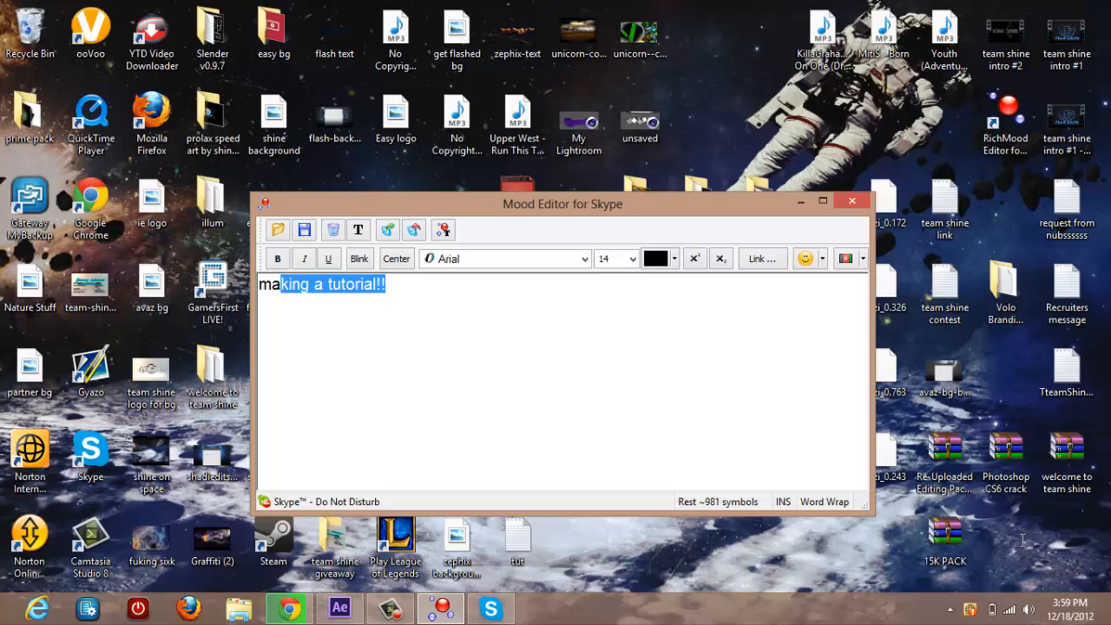
{"action": "key", "text": "ctrl+b"}
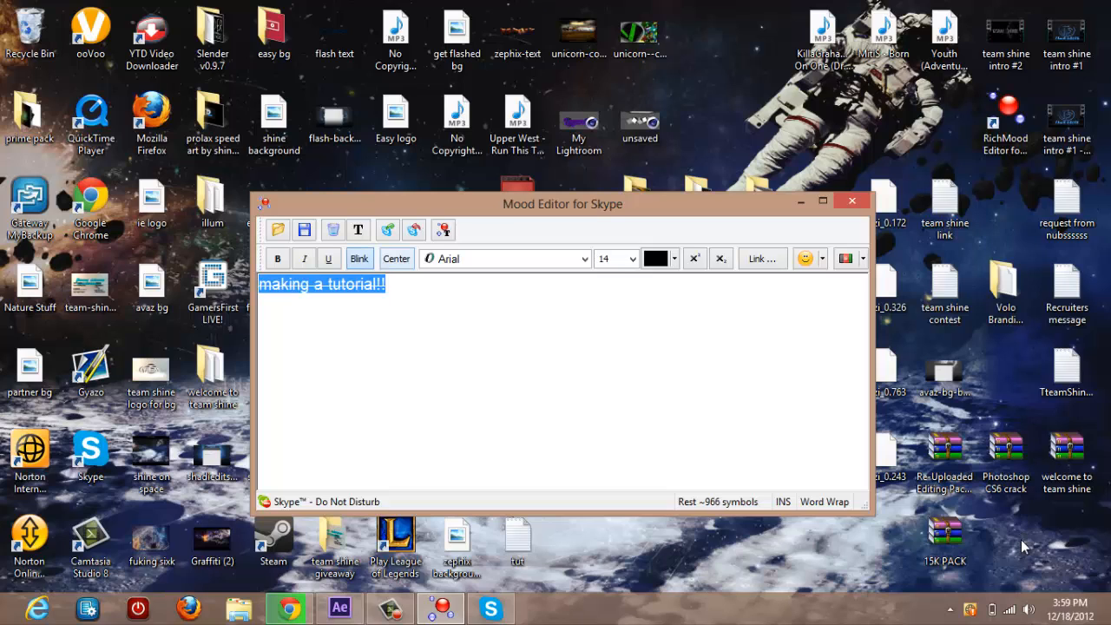
{"action": "key", "text": "ctrl+e"}
Colour selected letters inside 'tutorial' yellow and letters inside 'making' red
{"action": "left_click", "coordinate": [606, 284]}
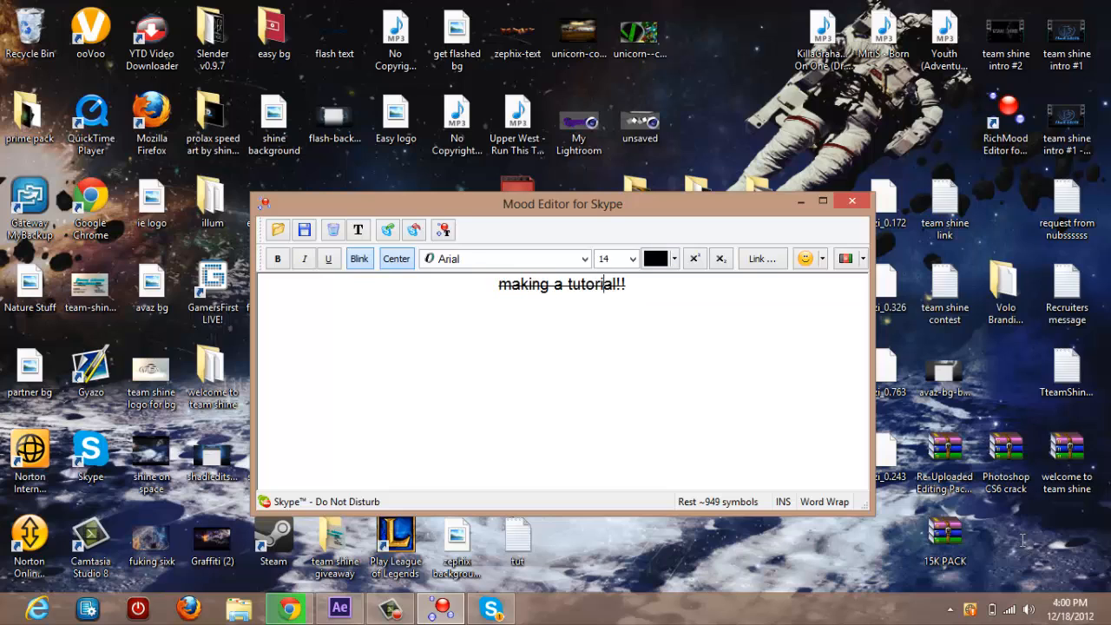
{"action": "left_click", "coordinate": [674, 258]}
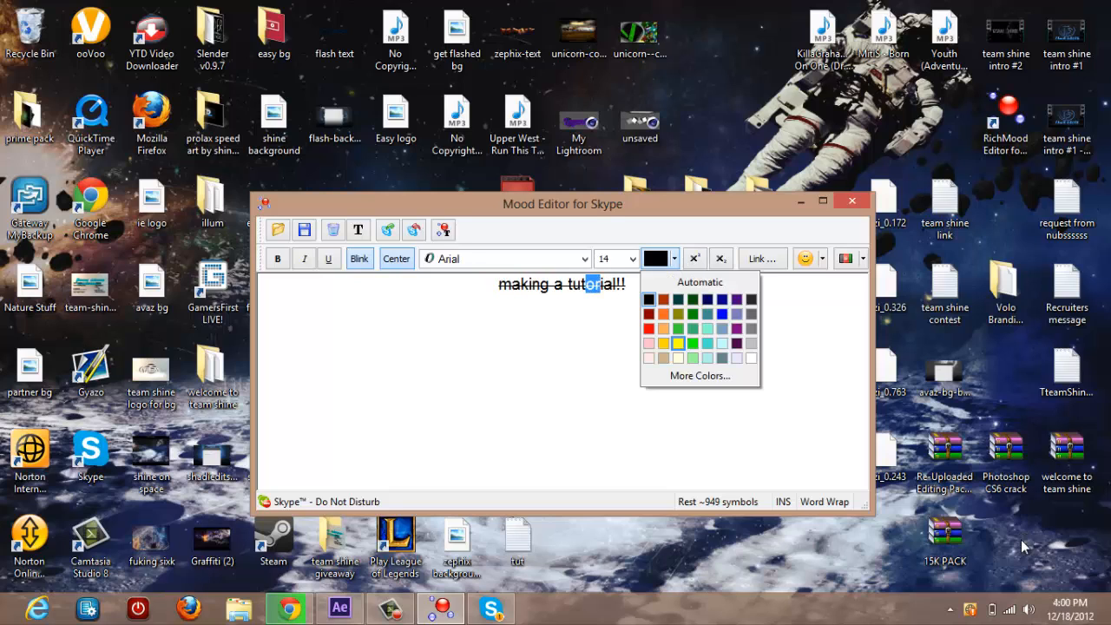
{"action": "left_click", "coordinate": [678, 343]}
{"action": "double_click", "coordinate": [534, 284]}
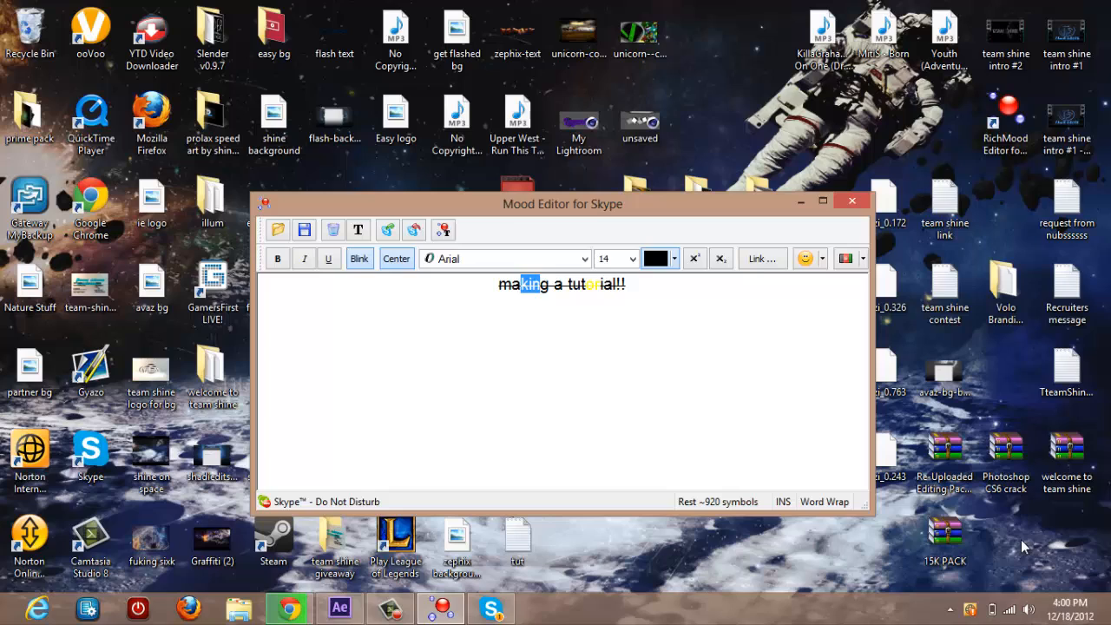
{"action": "left_click", "coordinate": [674, 259]}
{"action": "left_click", "coordinate": [651, 328]}
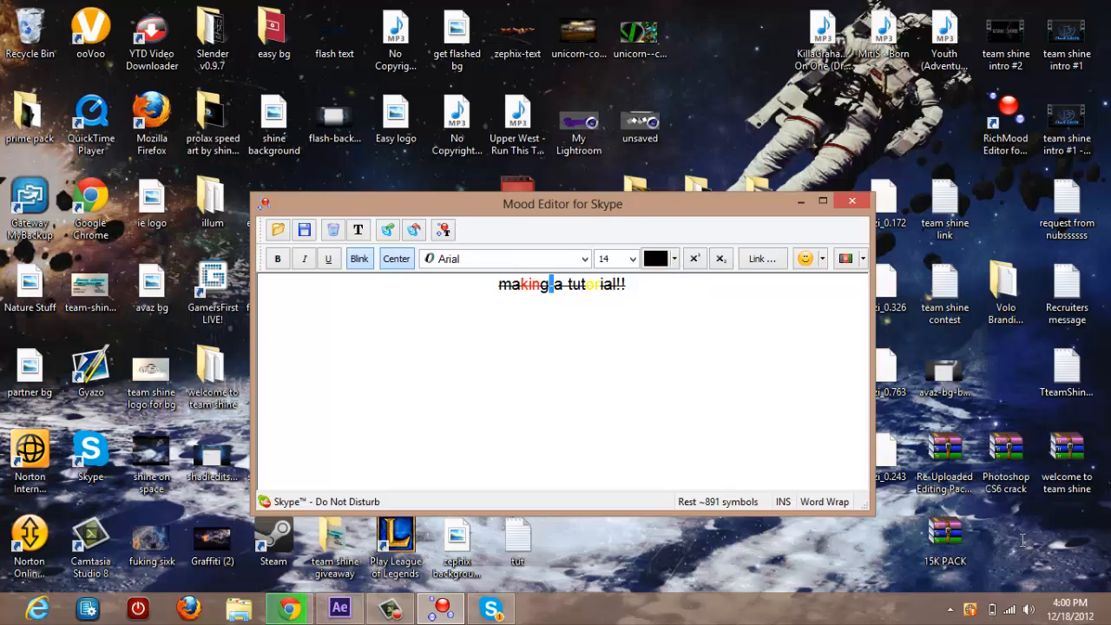
Colour the word 'making' dark teal and one of its letters dark red
{"action": "key", "text": "shift+Home"}
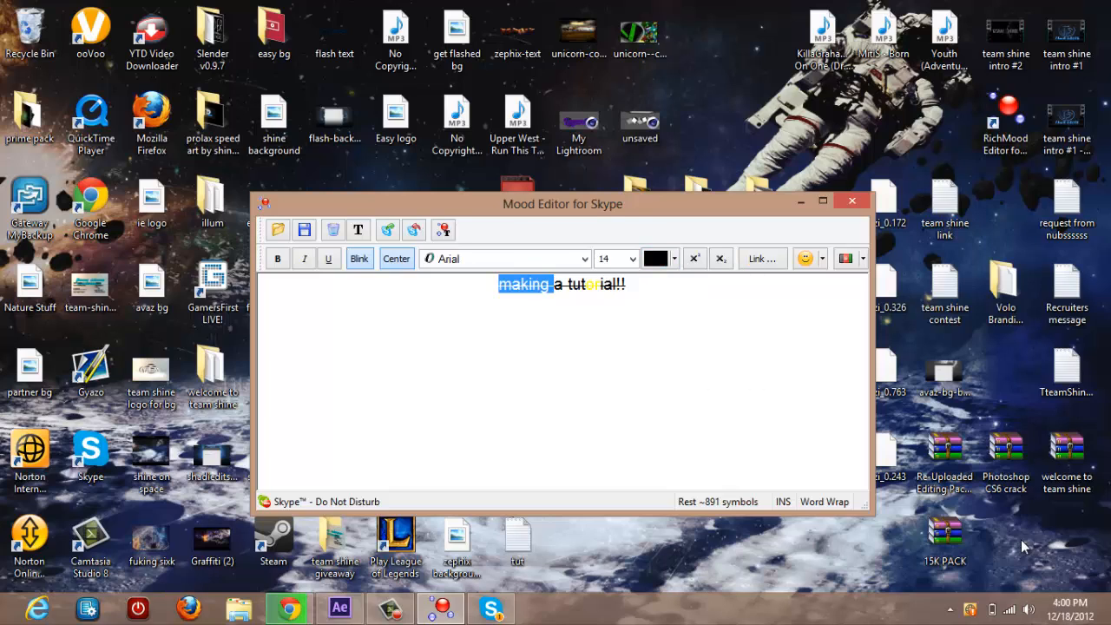
{"action": "left_click", "coordinate": [674, 259]}
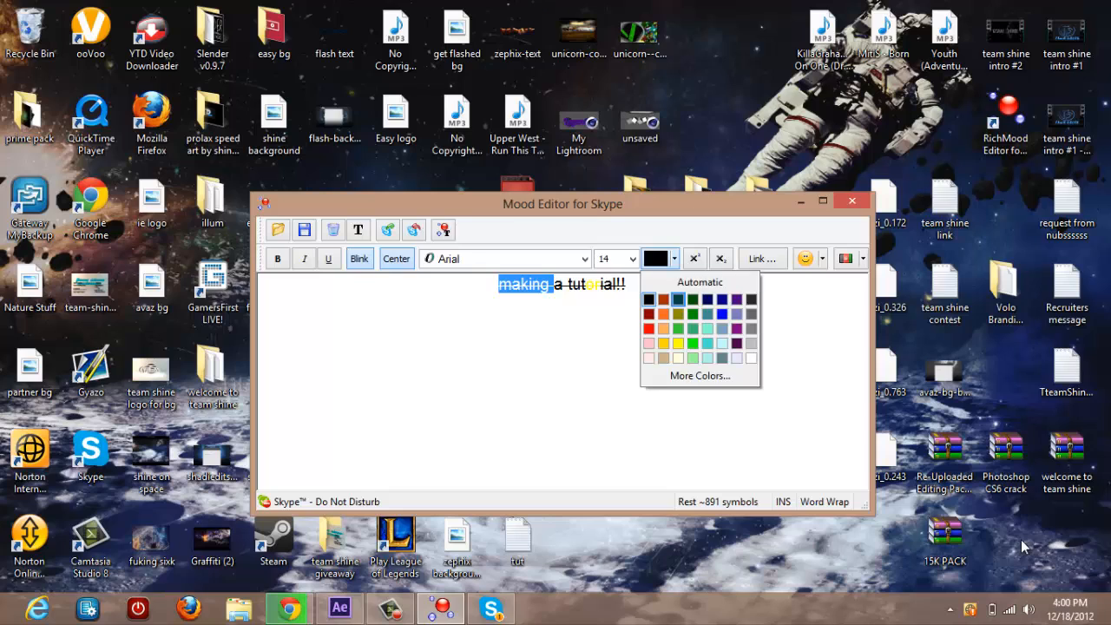
{"action": "key", "text": "Return"}
{"action": "key", "text": "Left"}
{"action": "key", "text": "shift+Right"}
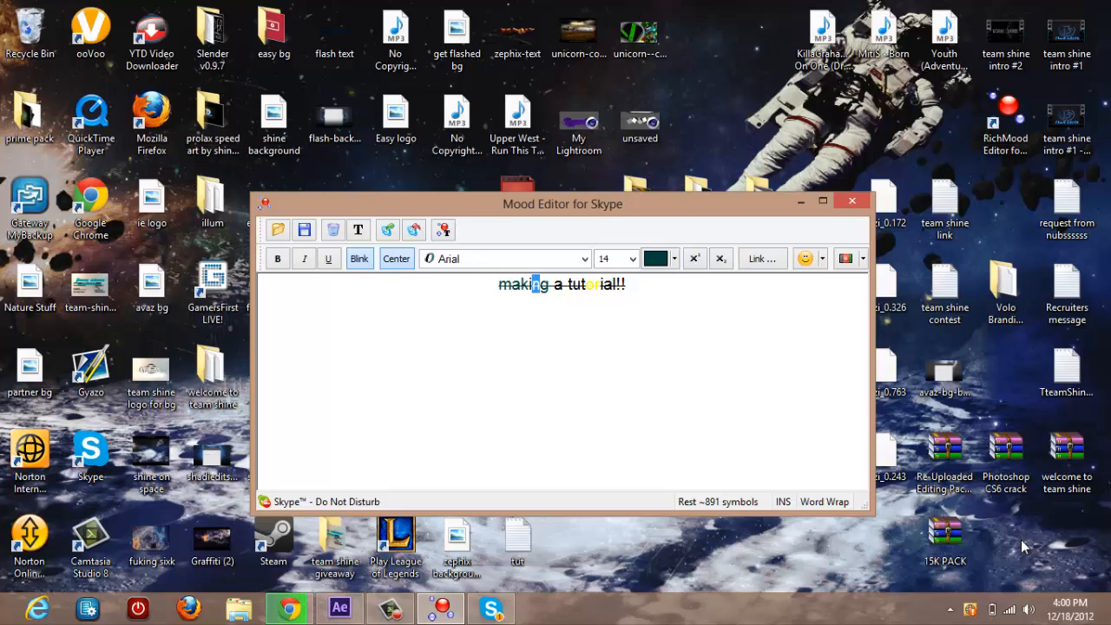
{"action": "key", "text": "space"}
{"action": "key", "text": "Left"}
{"action": "key", "text": "Left"}
{"action": "key", "text": "Left"}
{"action": "key", "text": "Return"}
{"action": "key", "text": "Right"}
{"action": "key", "text": "Right"}
{"action": "key", "text": "Right"}
Start a link and copy the YouTube channel page address from the browser
{"action": "key", "text": "ctrl+l"}
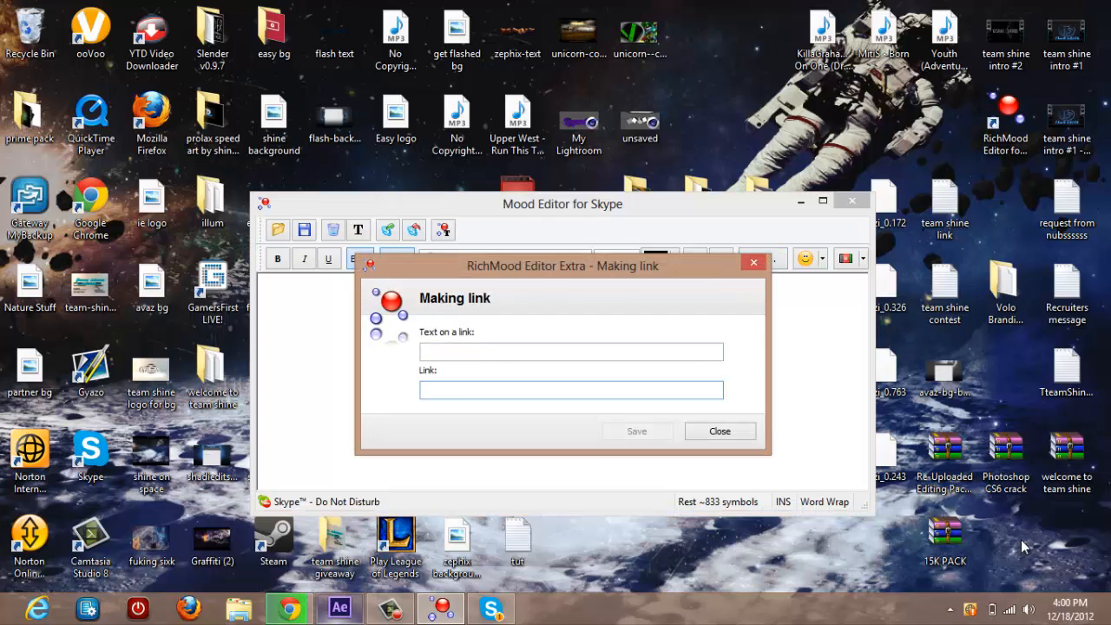
{"action": "key", "text": "alt+Tab"}
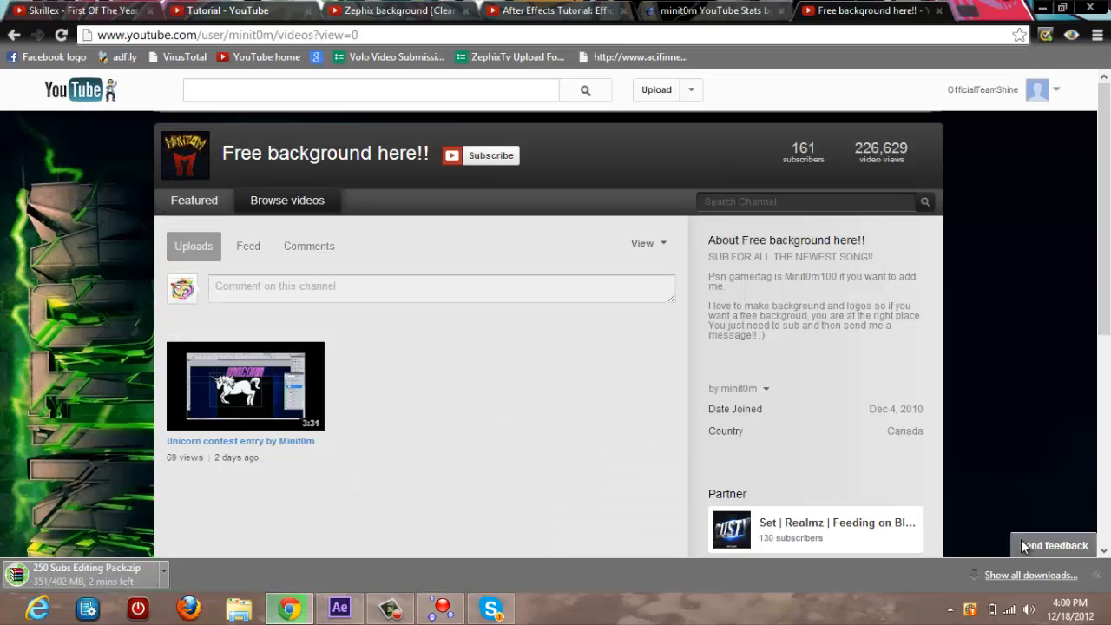
{"action": "key", "text": "ctrl+2"}
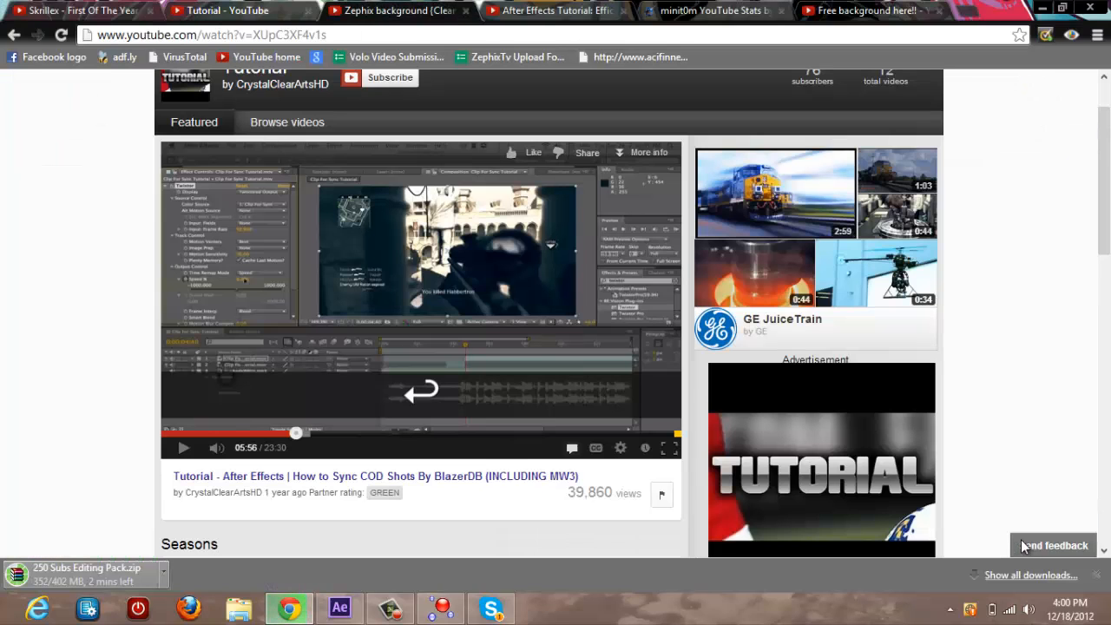
{"action": "key", "text": "ctrl+Tab"}
{"action": "key", "text": "ctrl+Tab"}
{"action": "key", "text": "ctrl+Tab"}
{"action": "key", "text": "ctrl+l"}
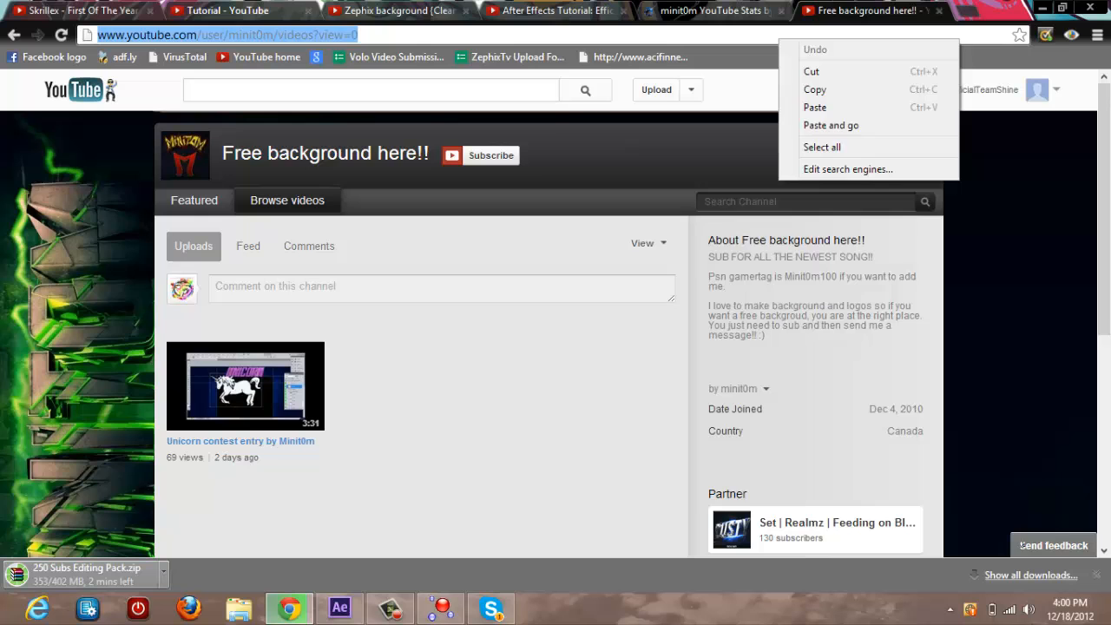
{"action": "key", "text": "Down"}
{"action": "key", "text": "Down"}
{"action": "key", "text": "Up"}
{"action": "key", "text": "Up"}
{"action": "key", "text": "Return"}
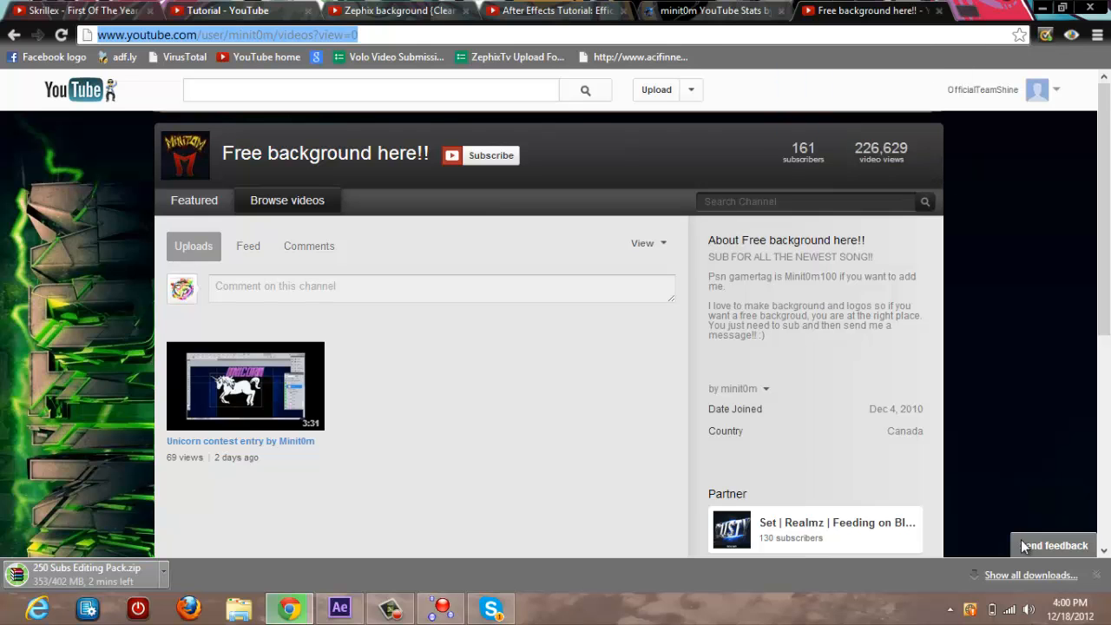
Paste the channel URL as the link address and move to the link's display text field
{"action": "key", "text": "alt+Tab"}
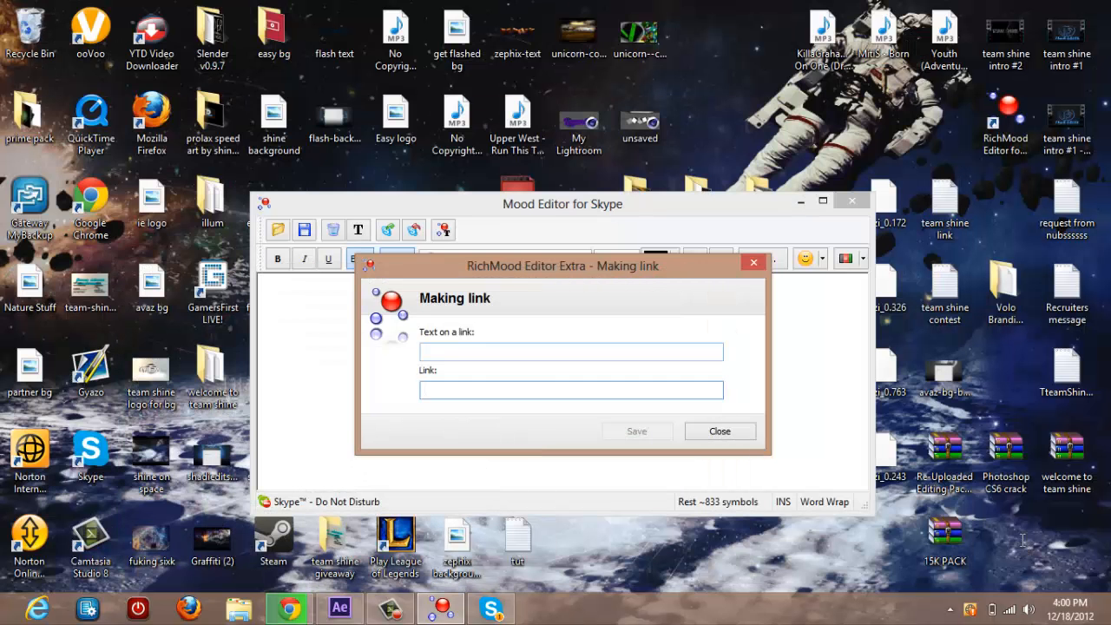
{"action": "key", "text": "shift+F10"}
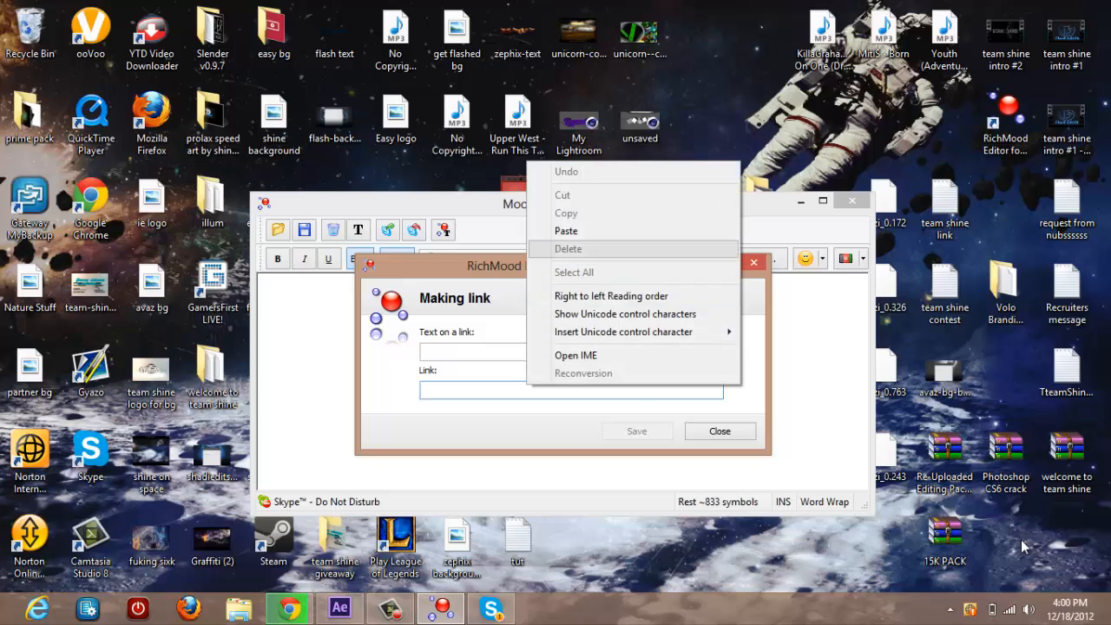
{"action": "key", "text": "Down"}
{"action": "key", "text": "Down"}
{"action": "key", "text": "Down"}
{"action": "key", "text": "Return"}
{"action": "key", "text": "shift+Tab"}
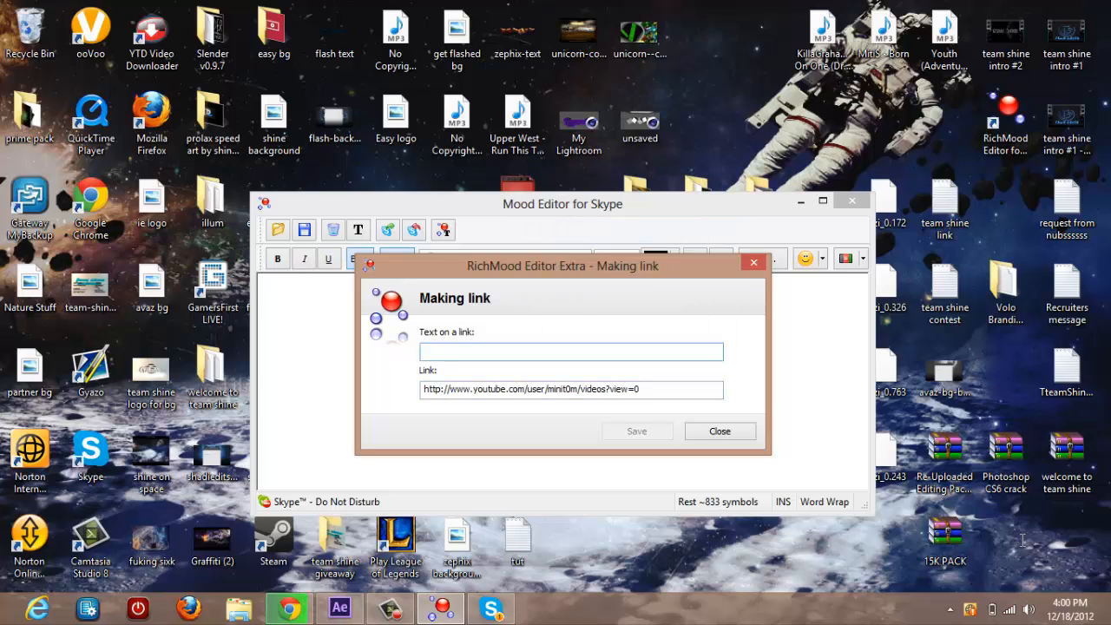
{"action": "type", "text": "wooot hes getting partnership"}
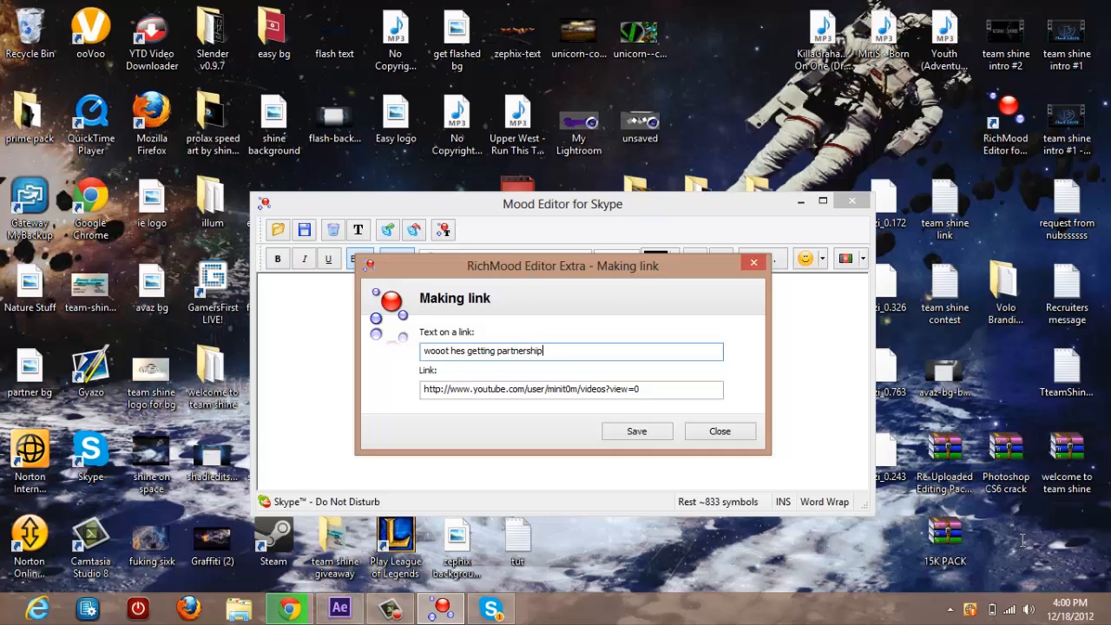
Save the 'wooot hes getting partnership' link into the mood message
{"action": "key", "text": "Return"}
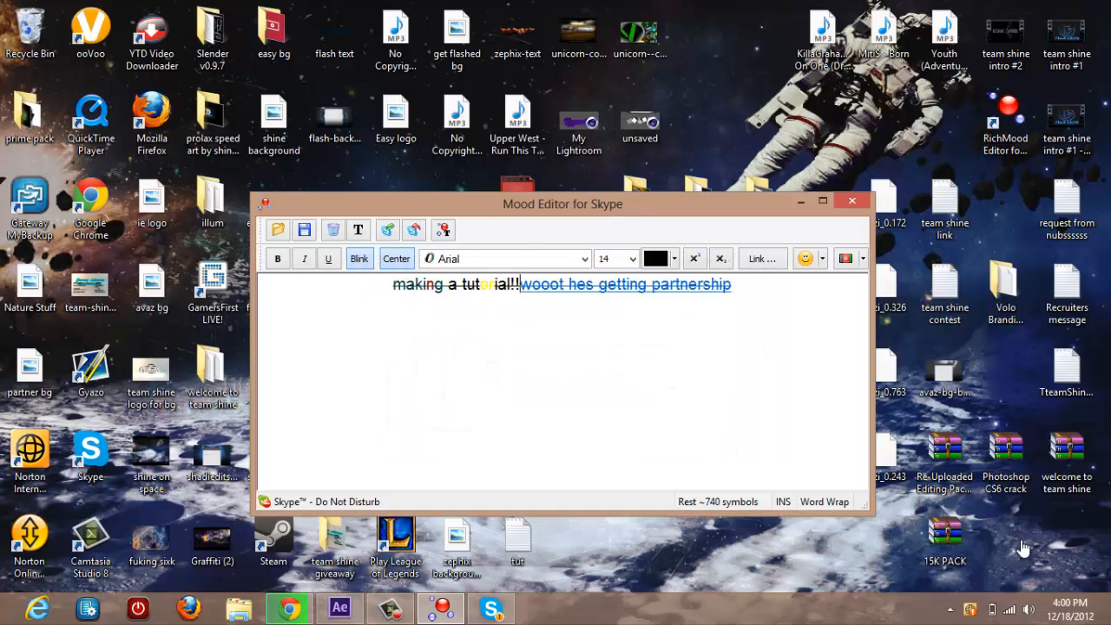
{"action": "key", "text": "shift+F10"}
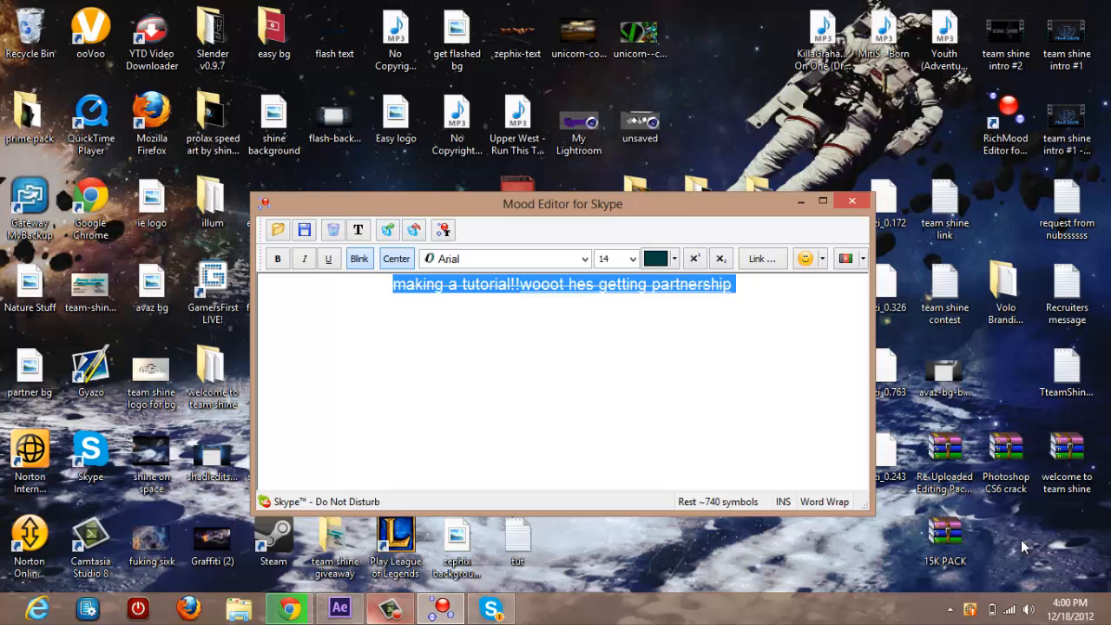
Switch to Skype and show the new coloured mood with its link on Skype Home
{"action": "key", "text": "alt+Tab"}
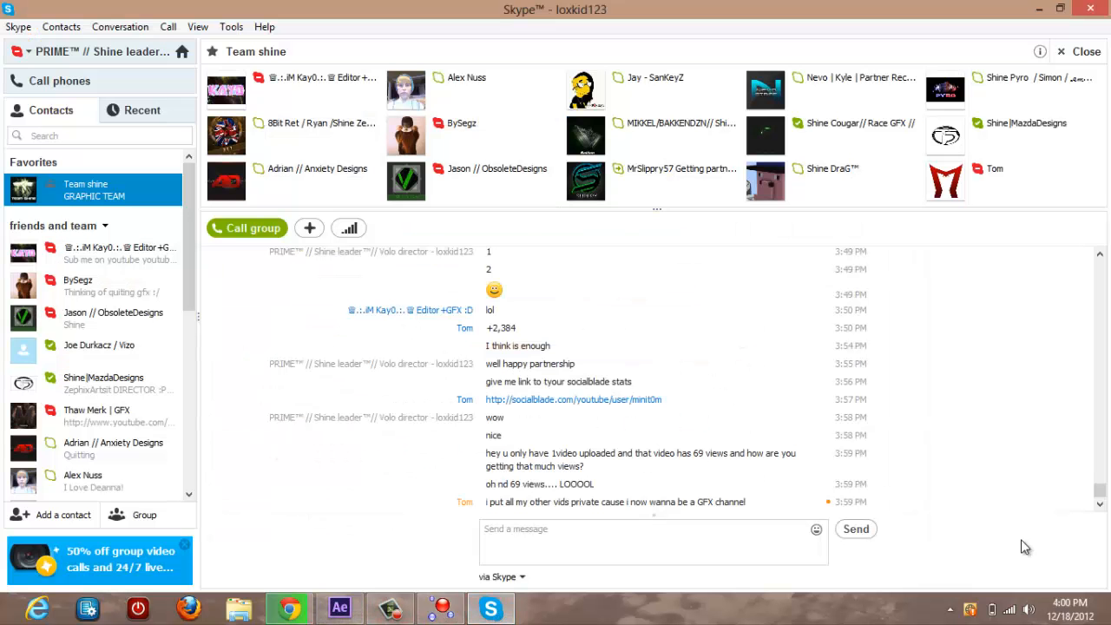
{"action": "key", "text": "alt+Tab"}
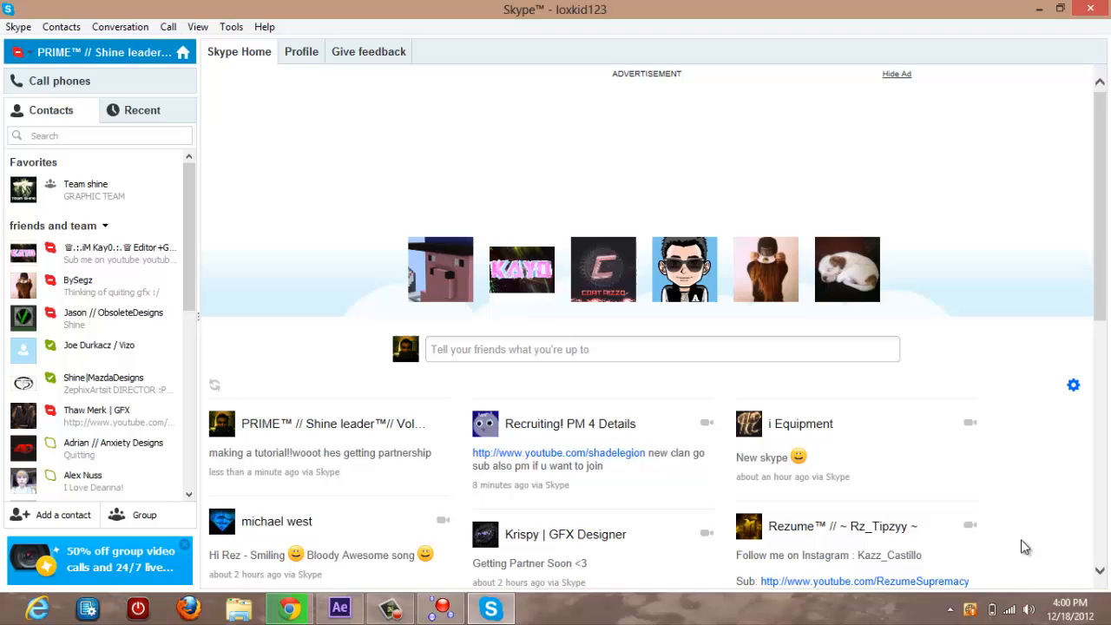